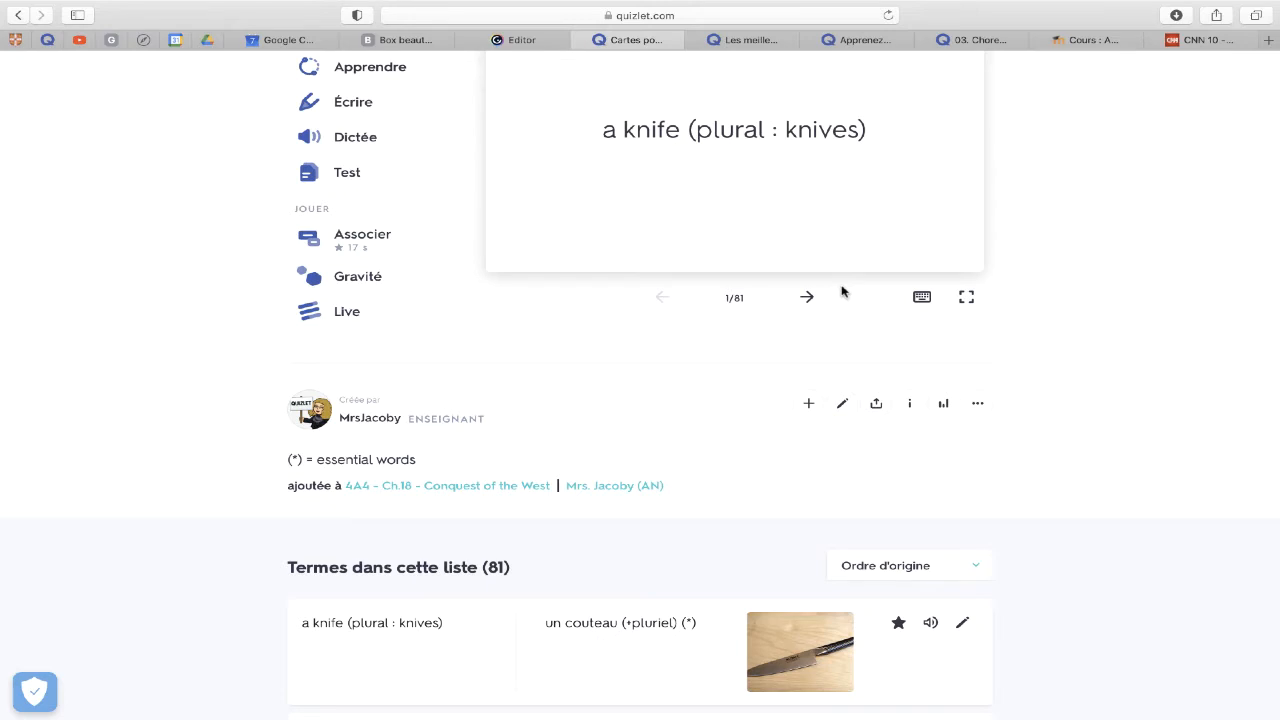
Open the embed options for the Quizlet list "03. The conquest of the west (A2)"
scroll(842, 291, "up", 3)
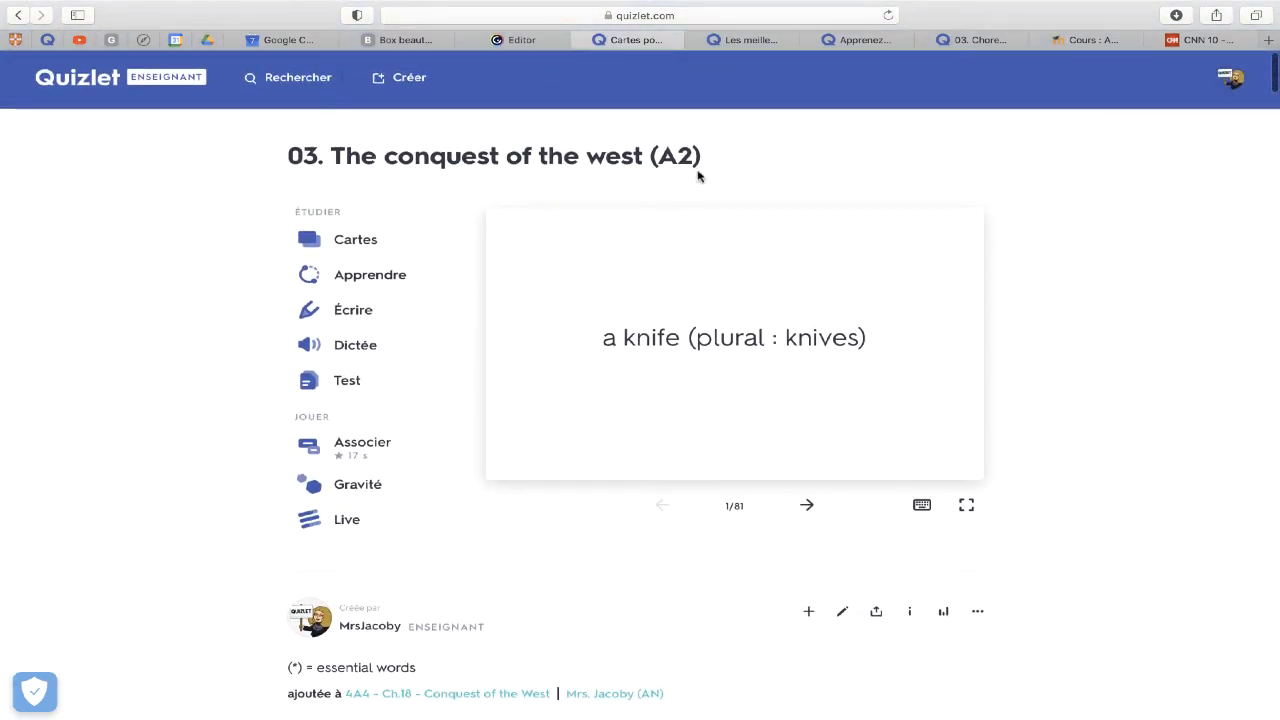
scroll(698, 176, "down", 1)
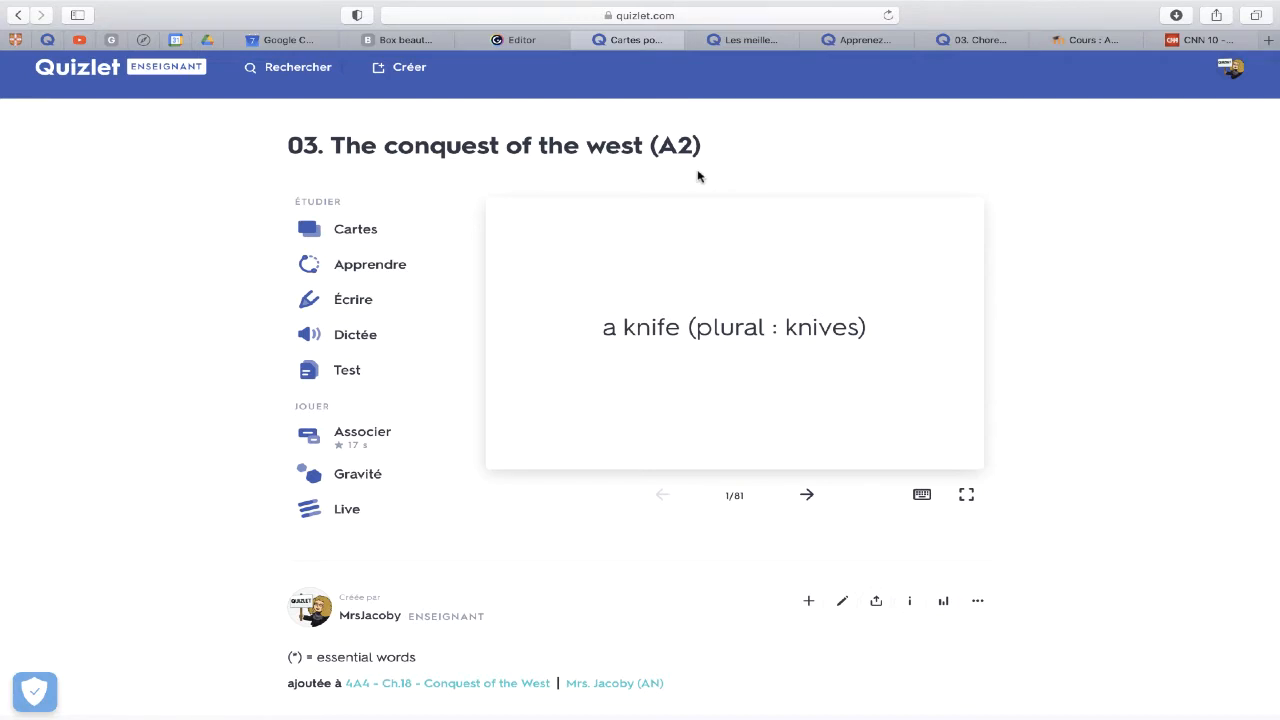
scroll(698, 176, "down", 5)
left_click(978, 327)
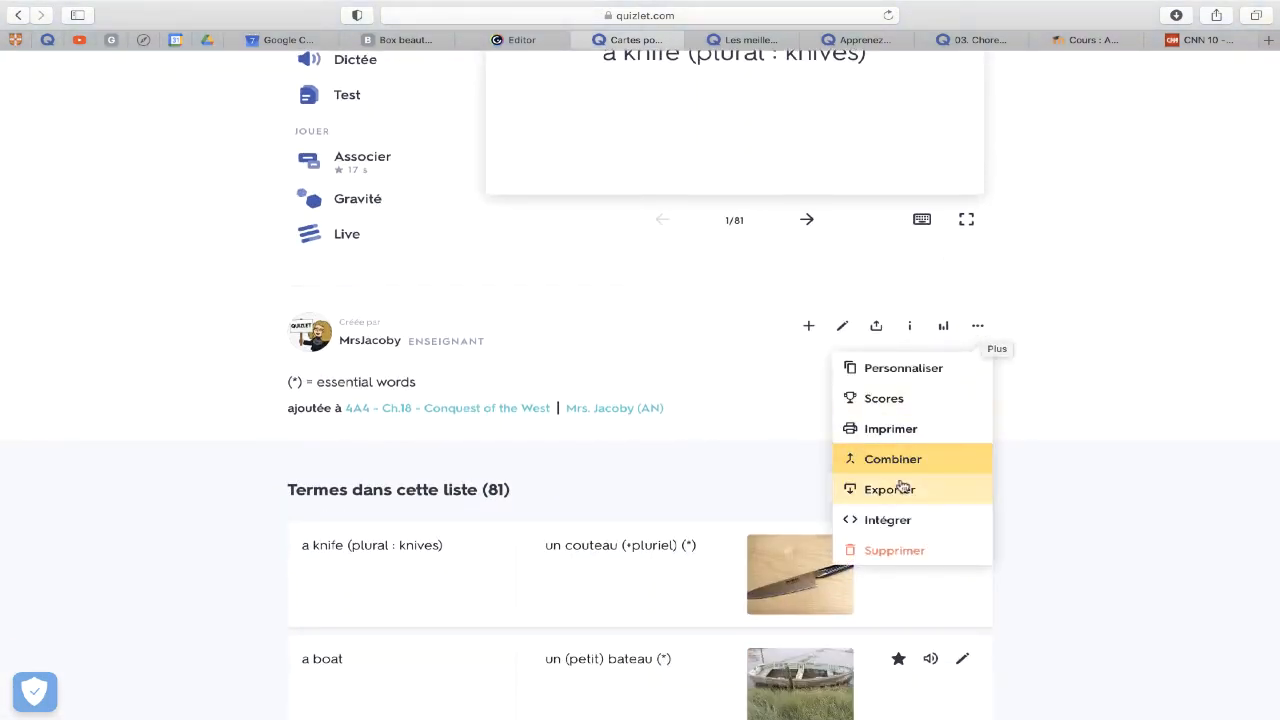
scroll(889, 519, "up", 5)
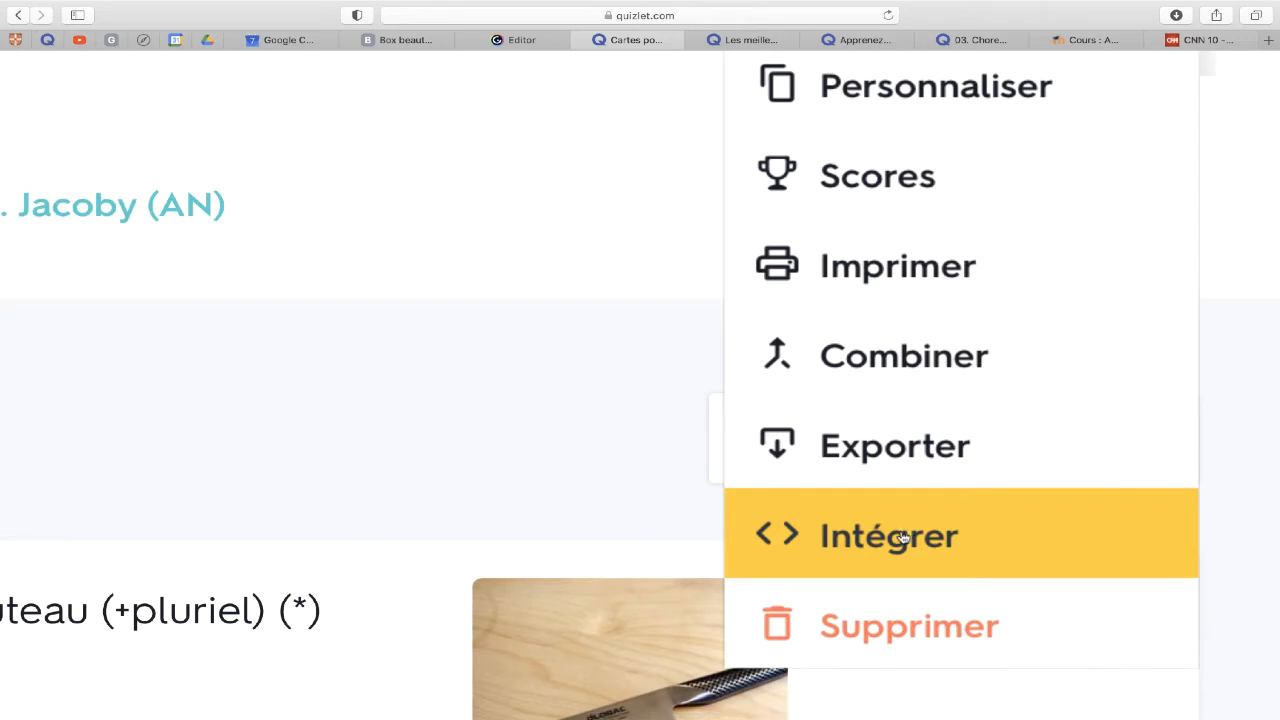
left_click(900, 540)
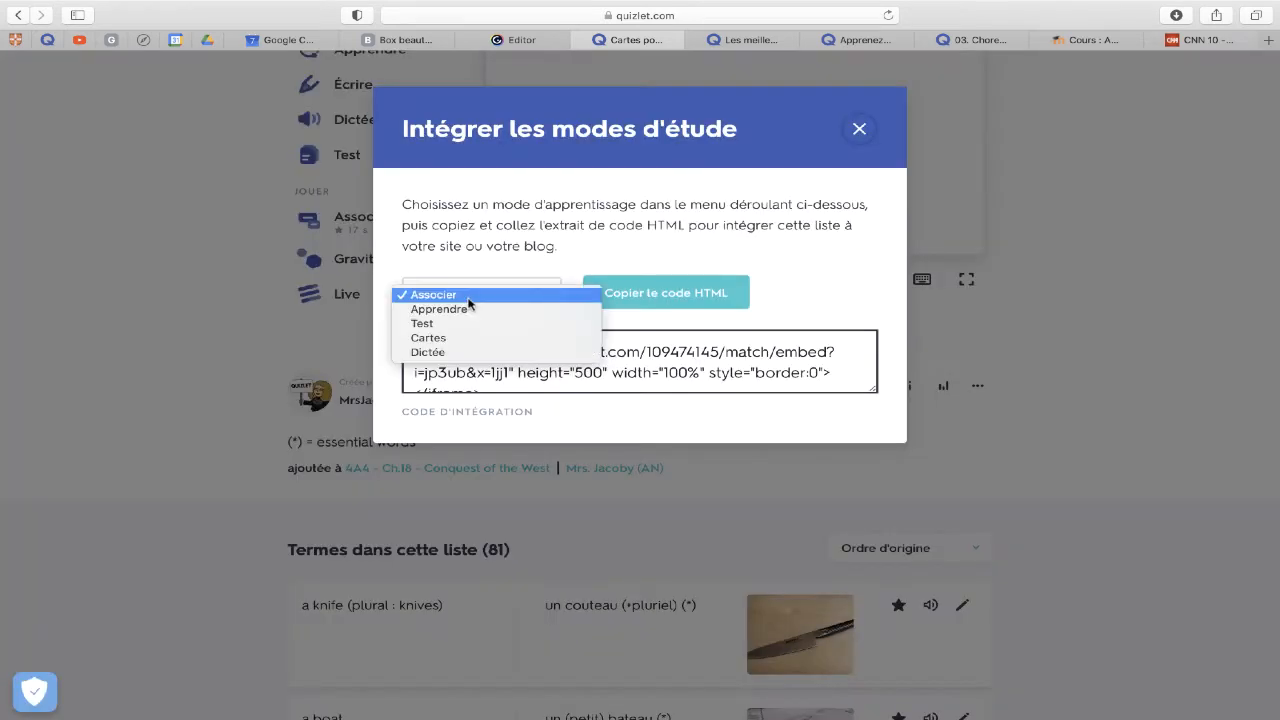
Copy the HTML embed code for the Associer study mode and close the embed dialog
left_click(472, 300)
left_click(477, 301)
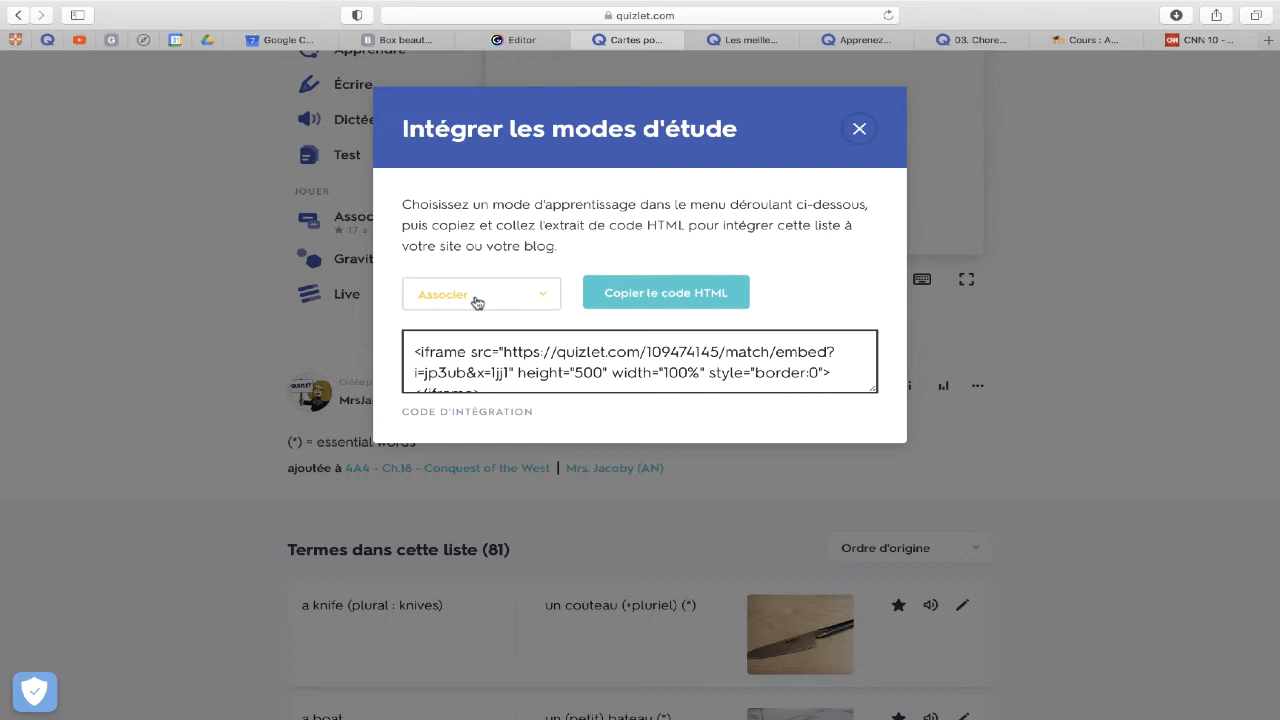
left_click(417, 350)
key("super+c")
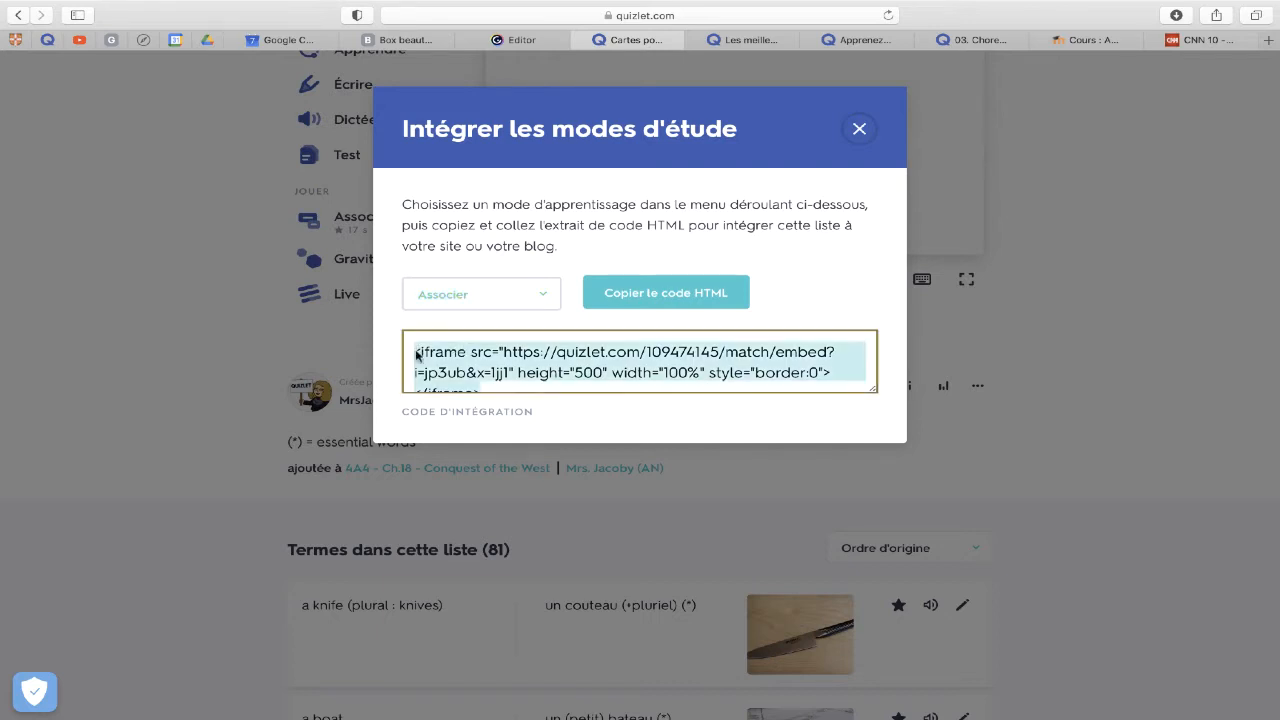
left_click_drag(417, 352, 573, 343)
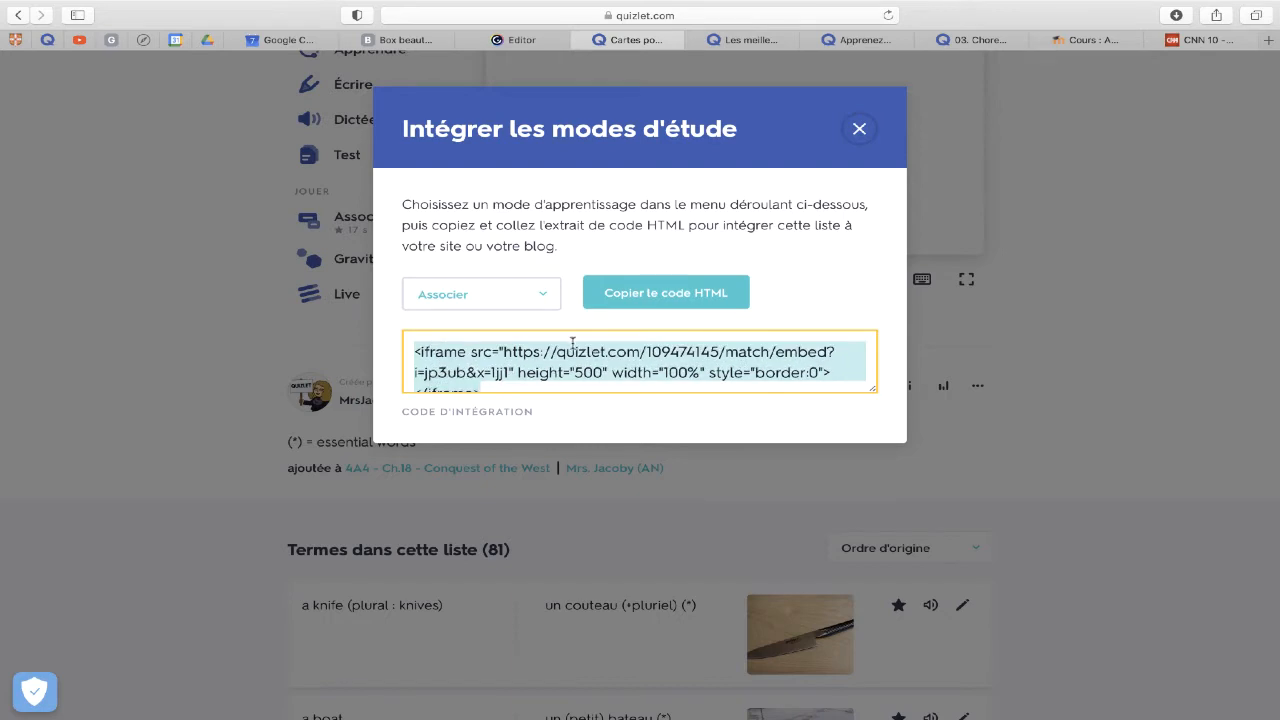
left_click(668, 292)
left_click(860, 131)
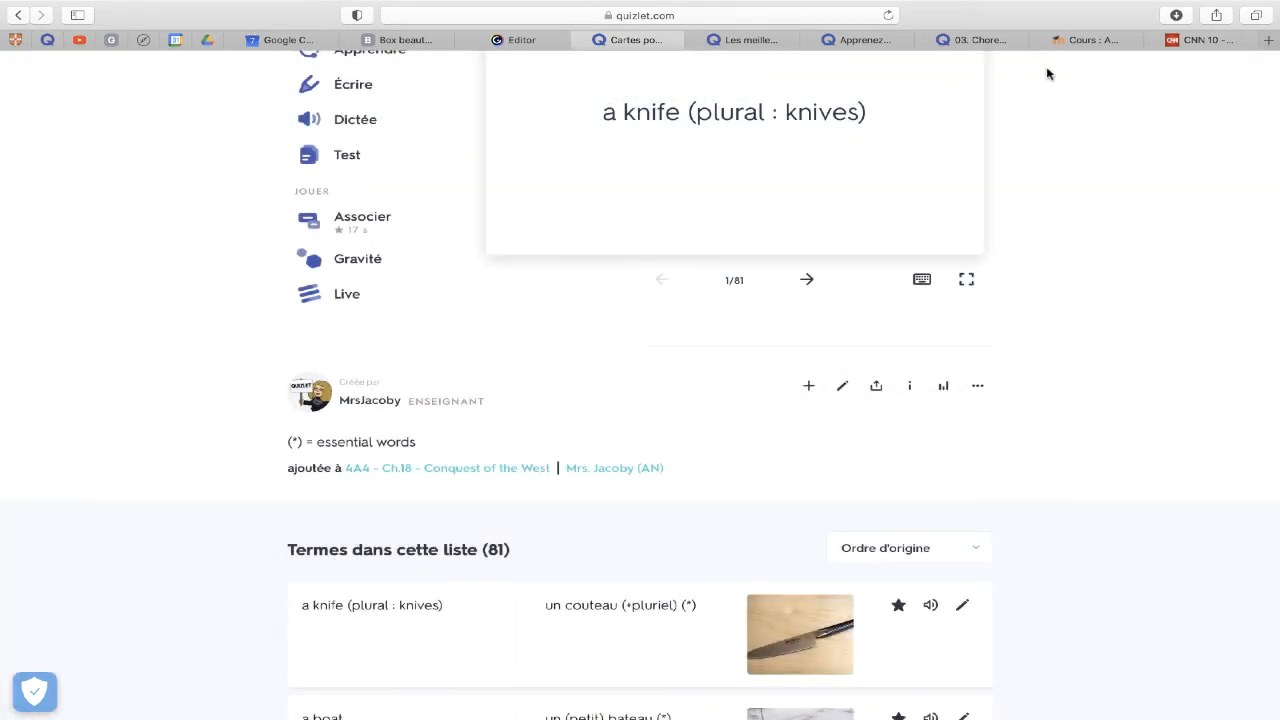
Switch to the Moodle course and open the settings of the Chapter 18 test "Topic : The conquest of the west (A2)"
left_click(1084, 41)
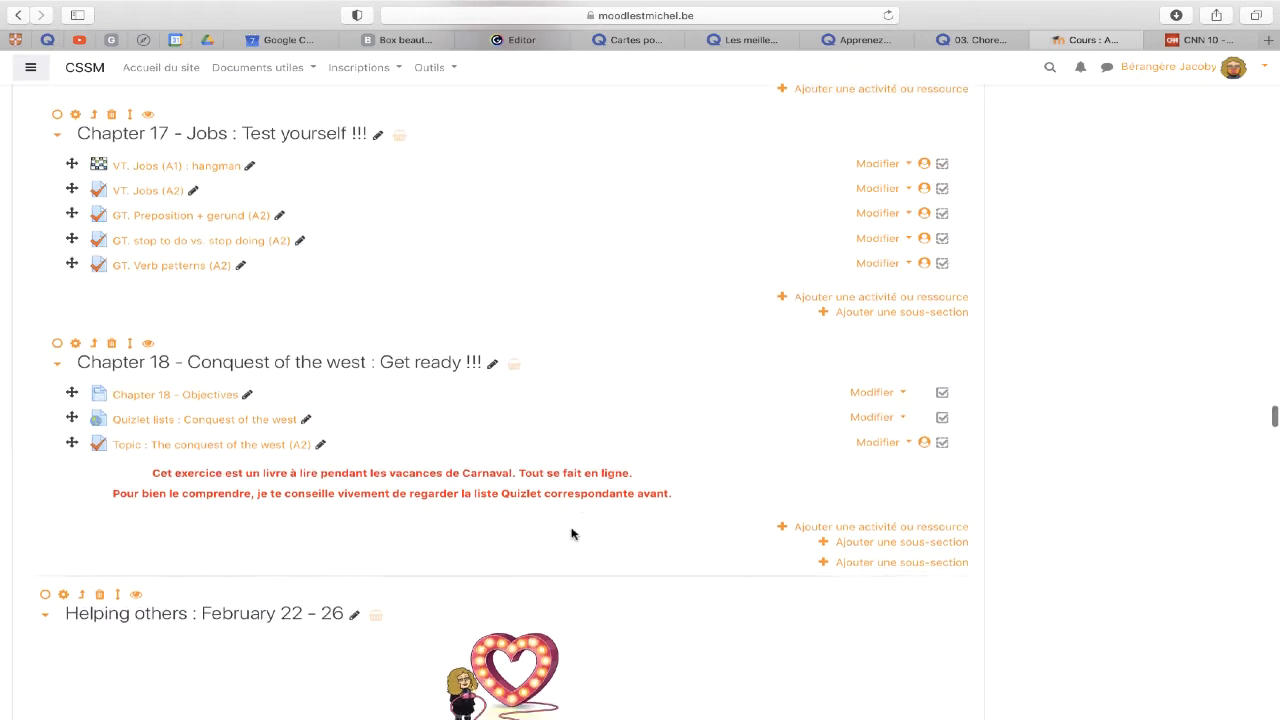
scroll(571, 531, "down", 5)
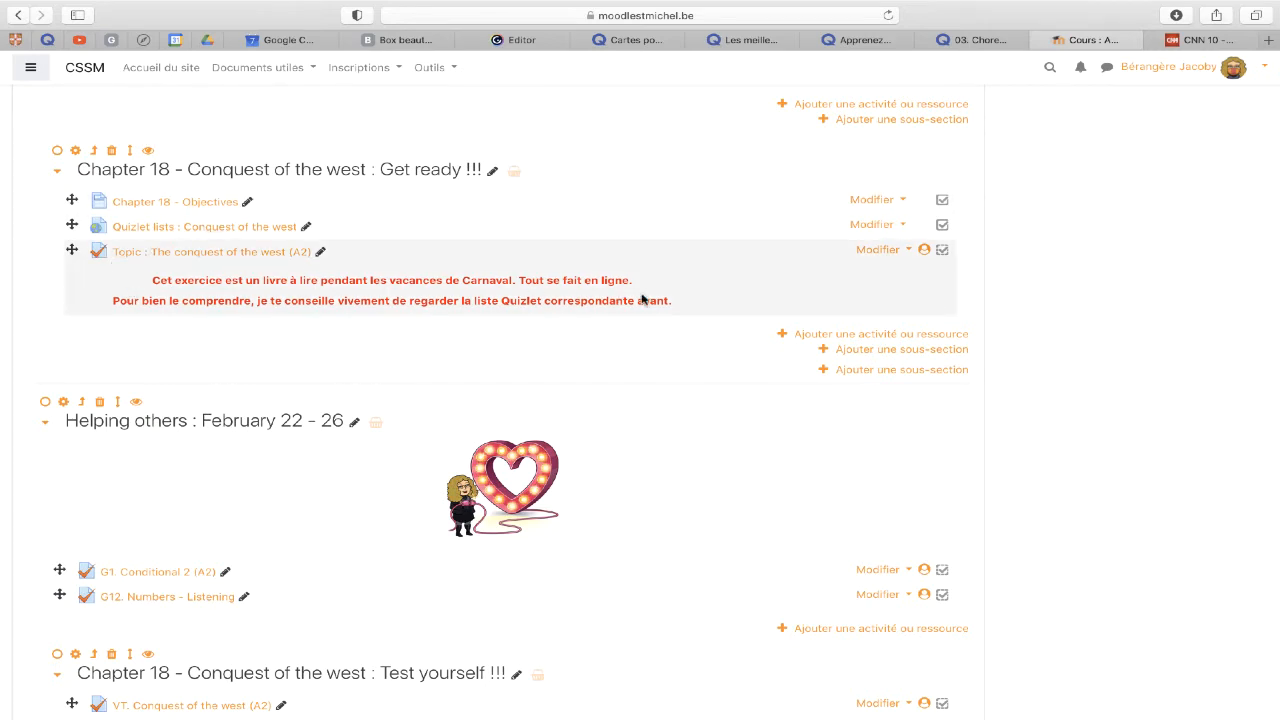
left_click(873, 252)
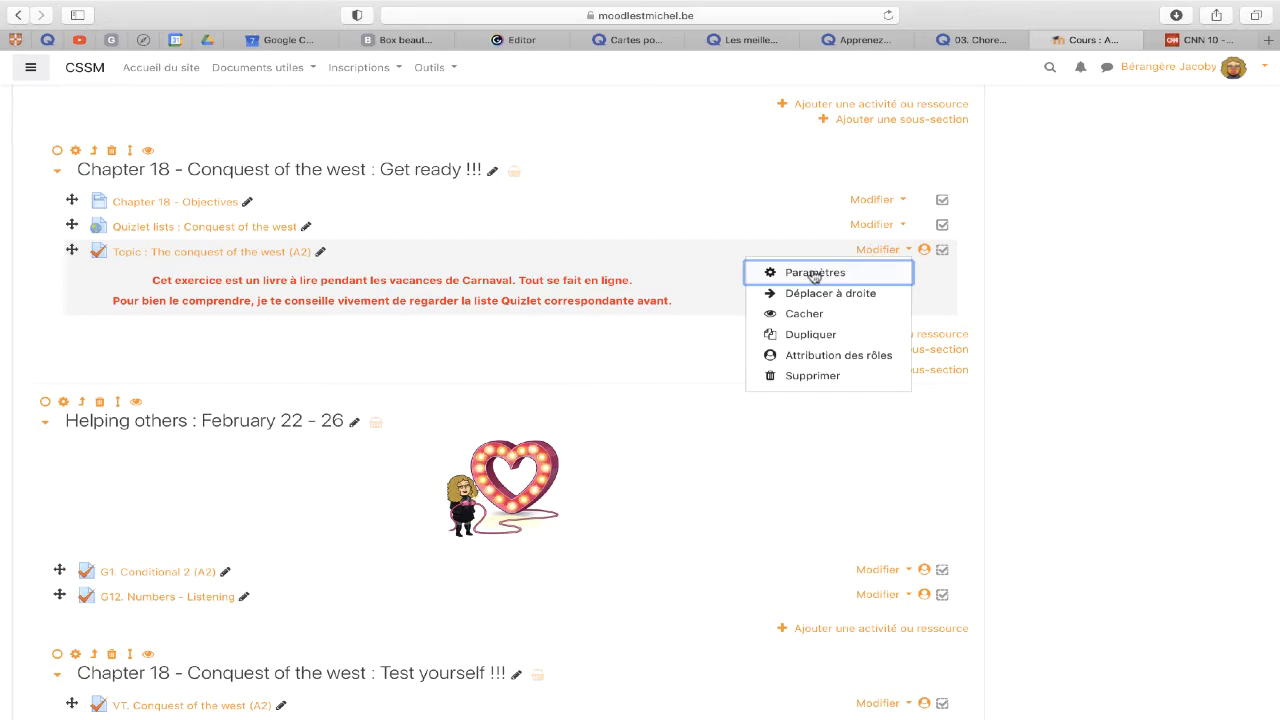
left_click(815, 273)
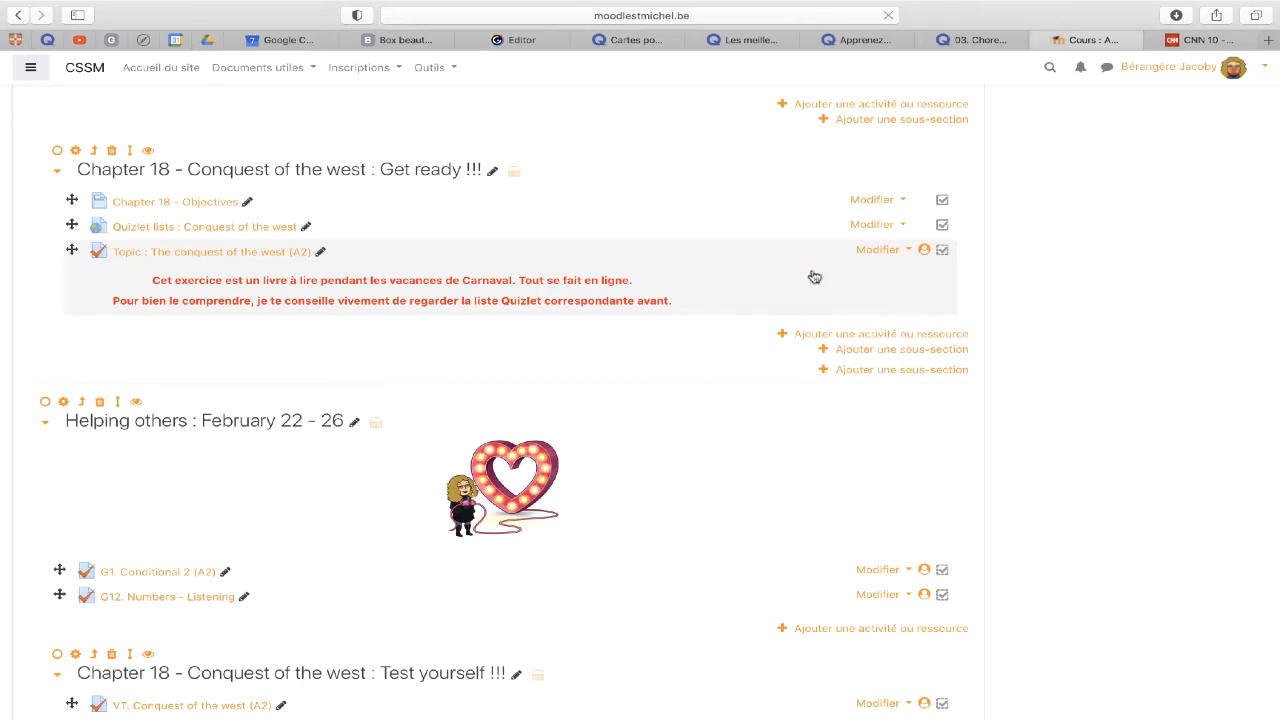
Delete the sentence advising students to look at the Quizlet list first from the test's description
scroll(295, 415, "down", 3)
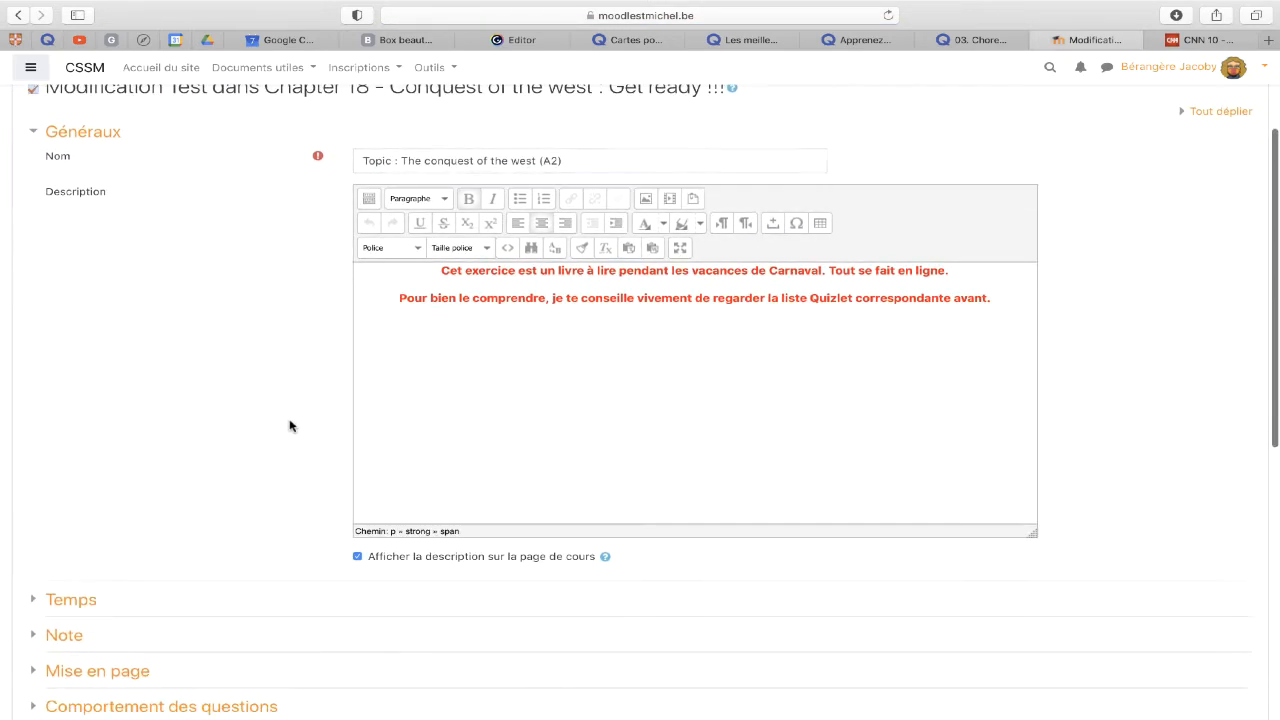
left_click_drag(1000, 298, 392, 298)
key("BackSpace")
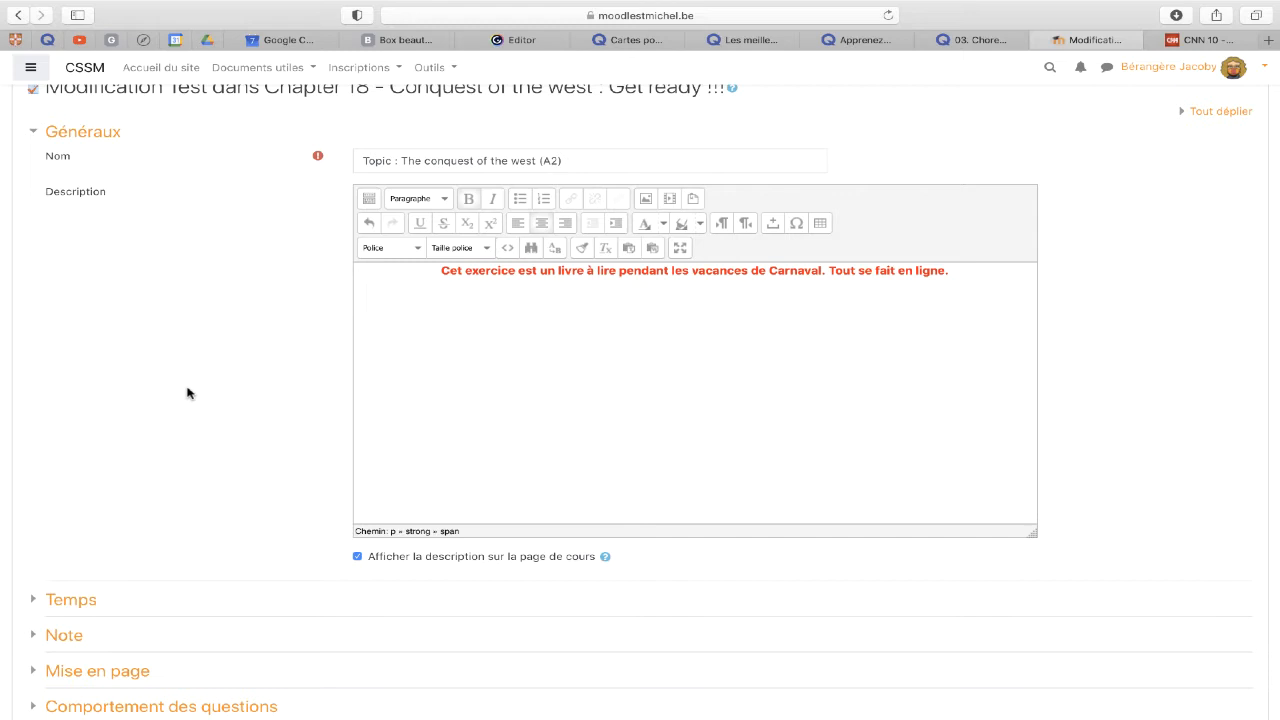
scroll(187, 393, "down", 7)
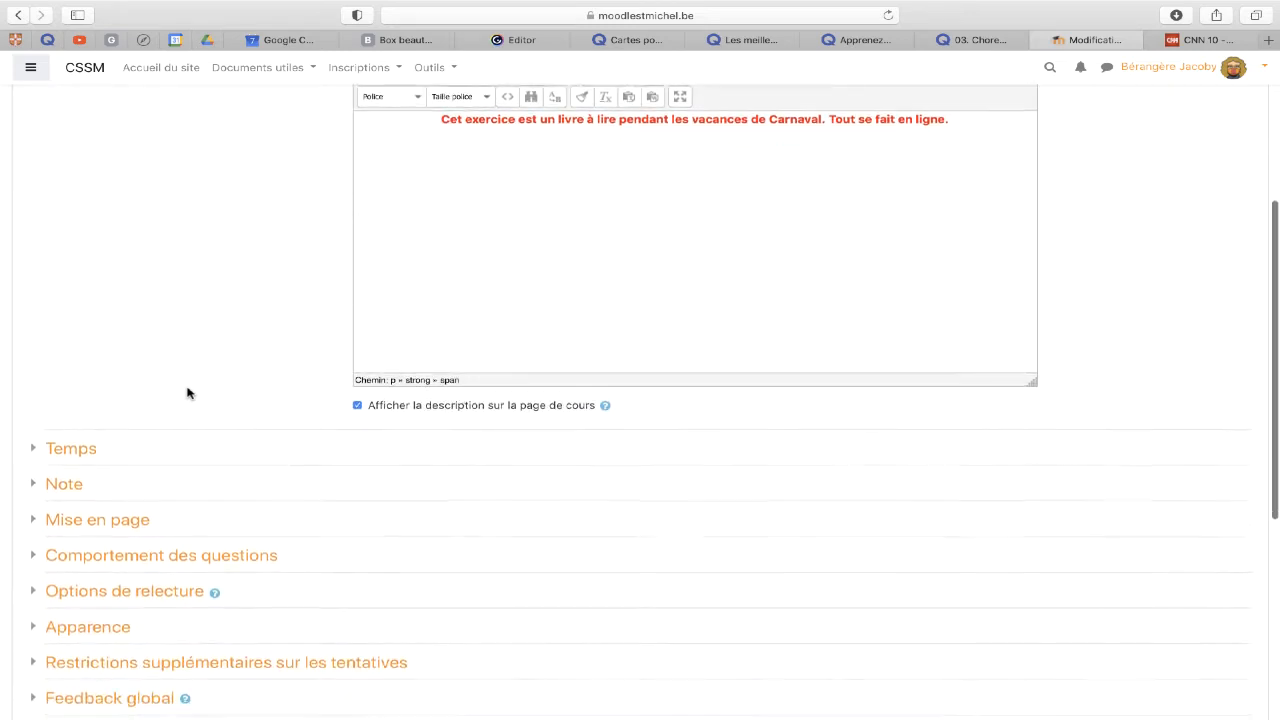
scroll(187, 393, "down", 3)
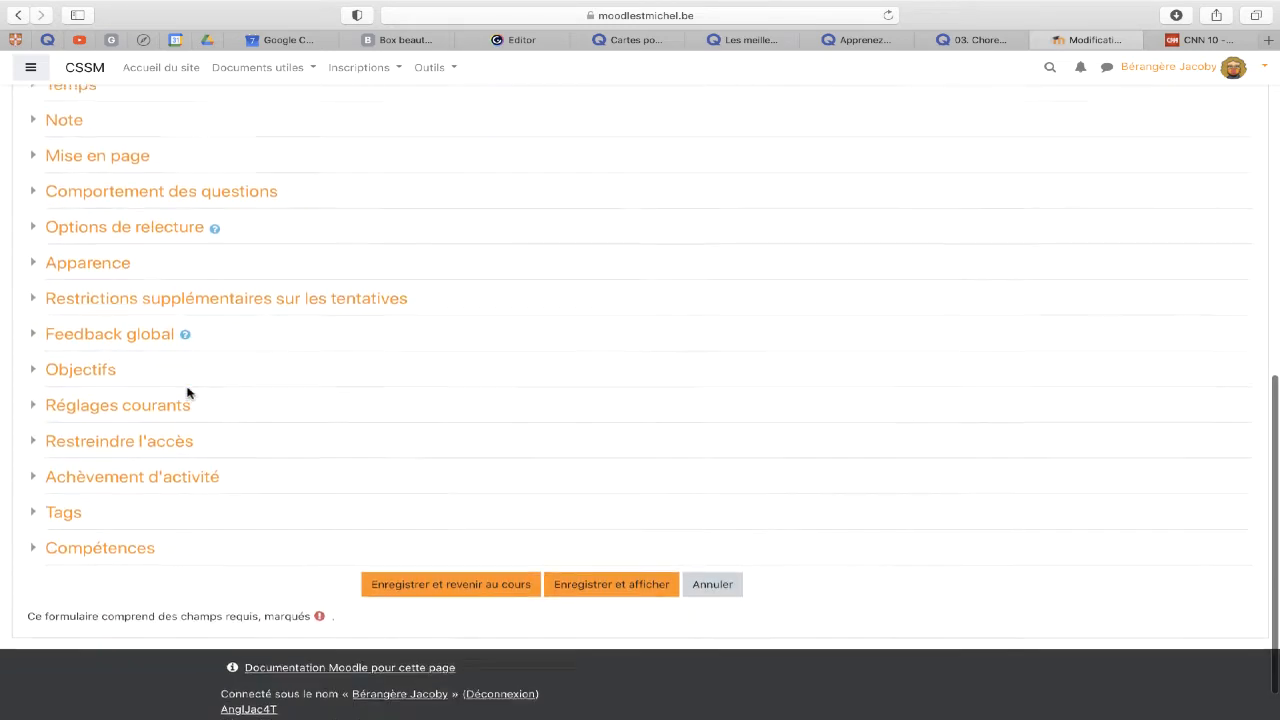
scroll(187, 393, "up", 8)
scroll(187, 393, "up", 1)
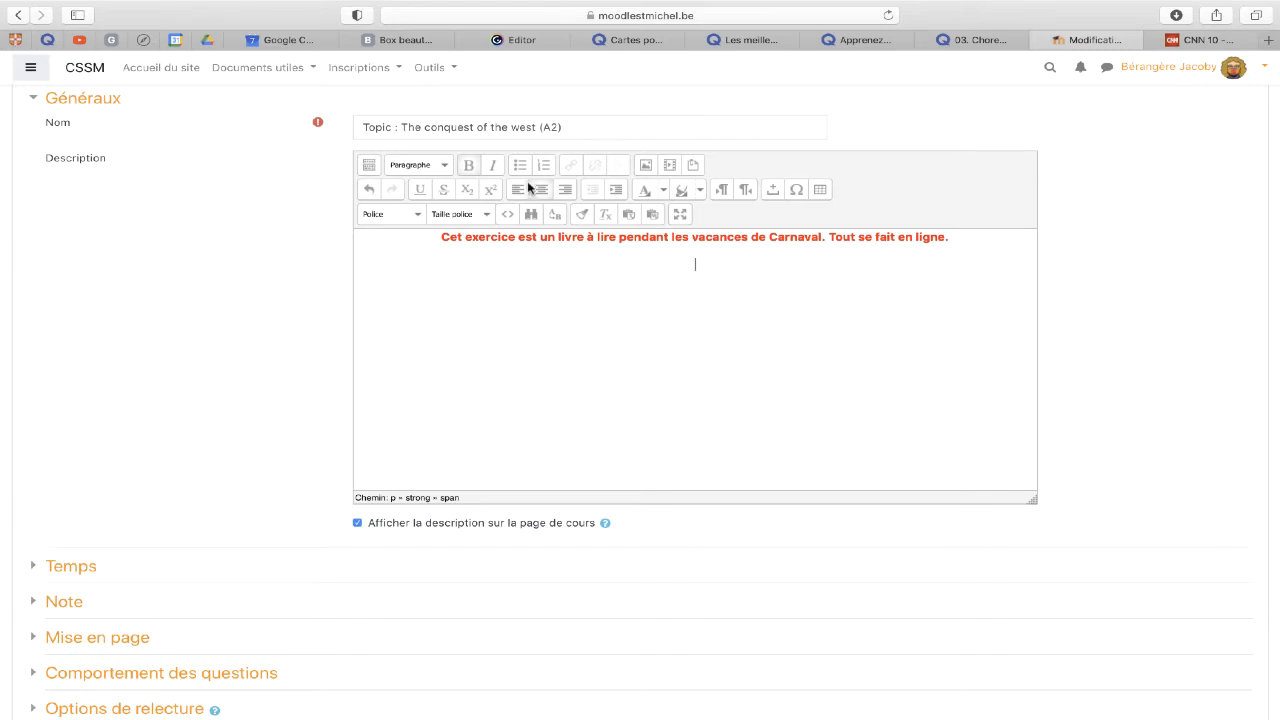
Collapse and expand the description editor's additional formatting rows
scroll(516, 213, "up", 5)
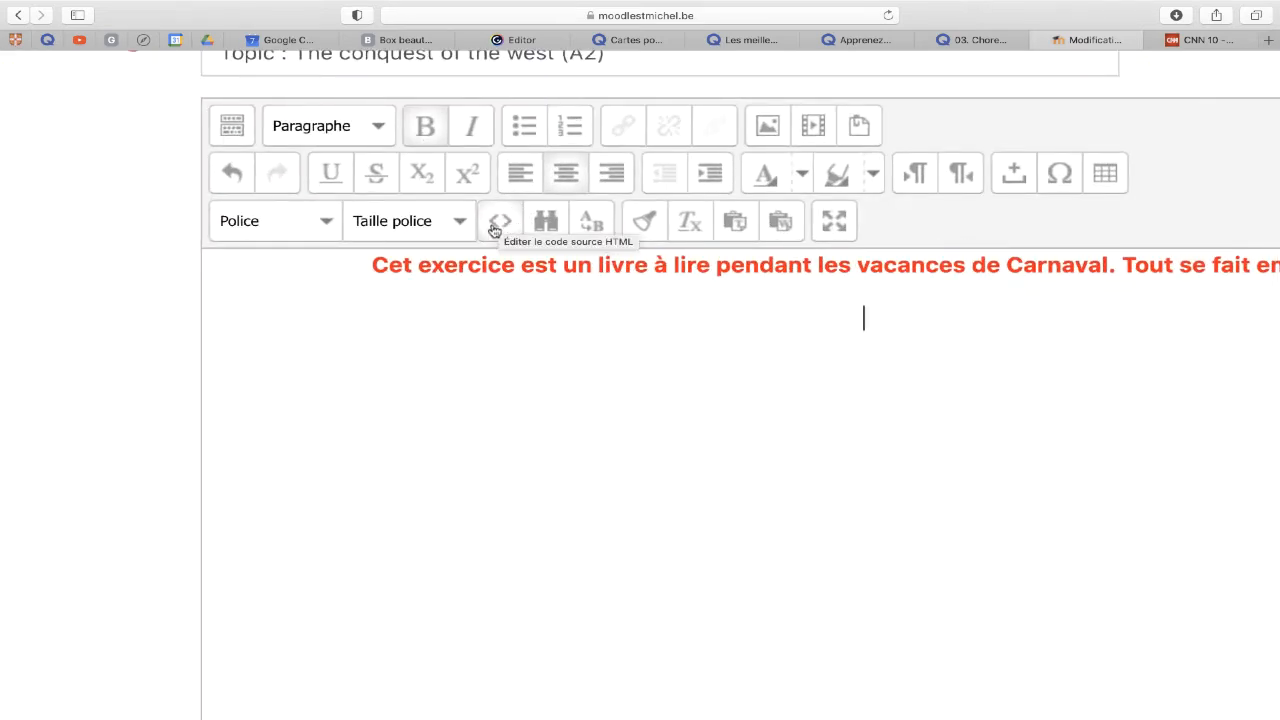
left_click(232, 131)
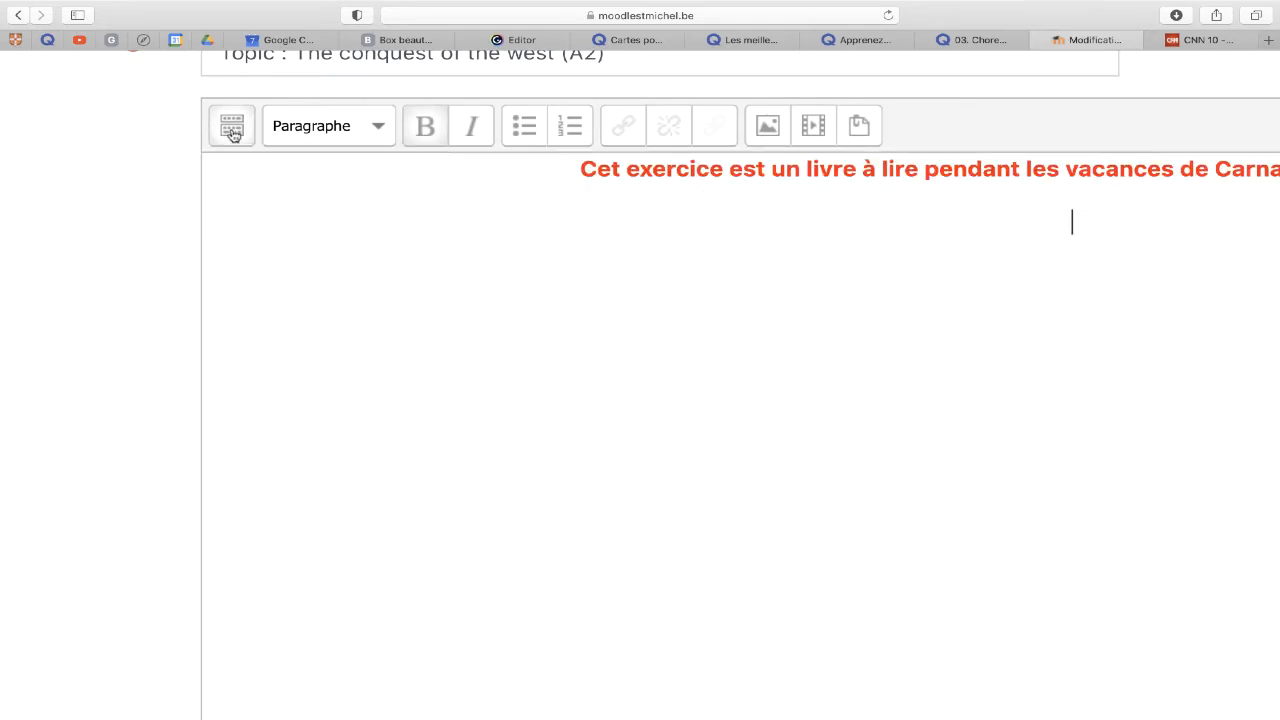
left_click(232, 131)
left_click(232, 131)
left_click(232, 131)
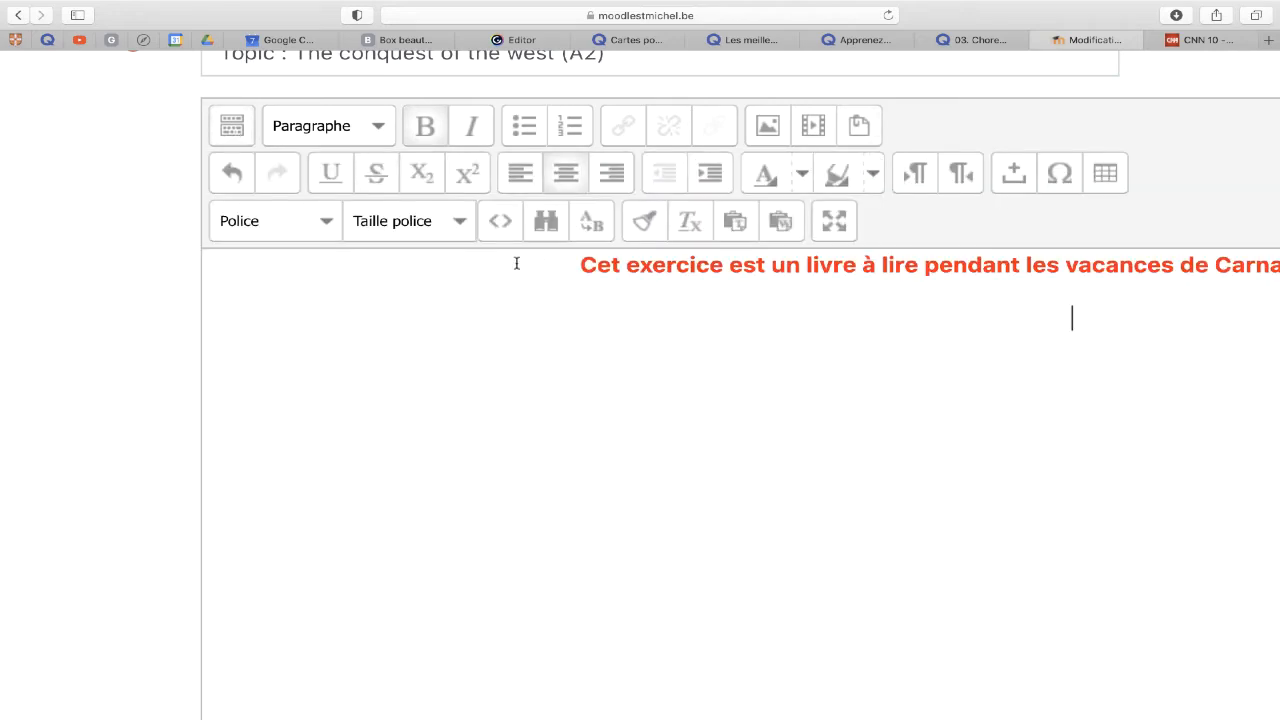
Add the copied Quizlet iframe code after the last paragraph in the description's HTML source and apply the update
left_click(503, 222)
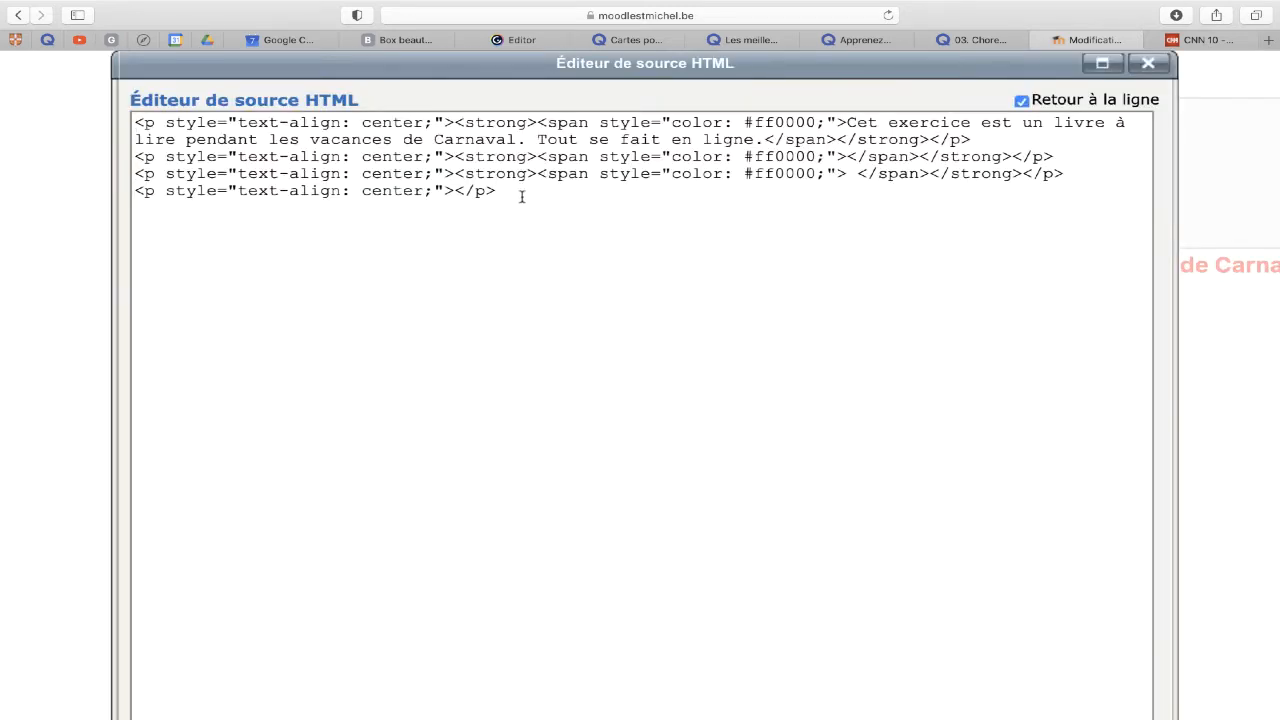
key("super+v")
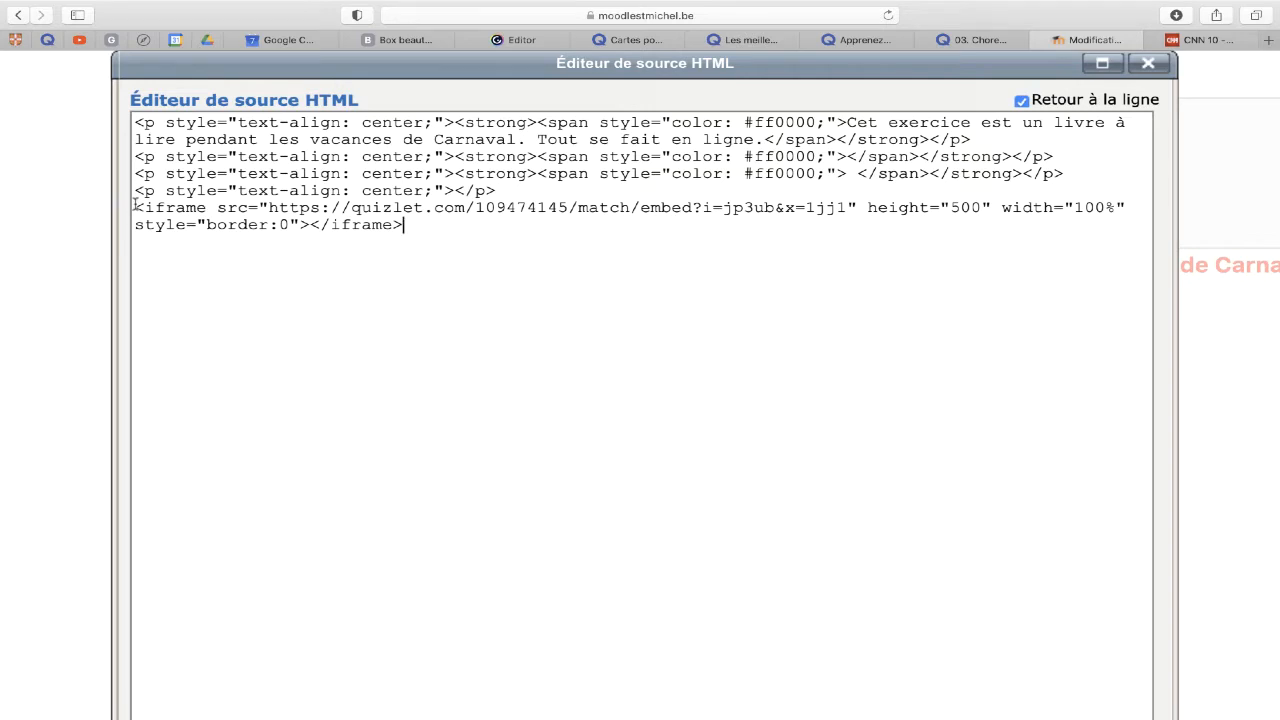
left_click_drag(135, 207, 941, 224)
scroll(649, 269, "down", 10)
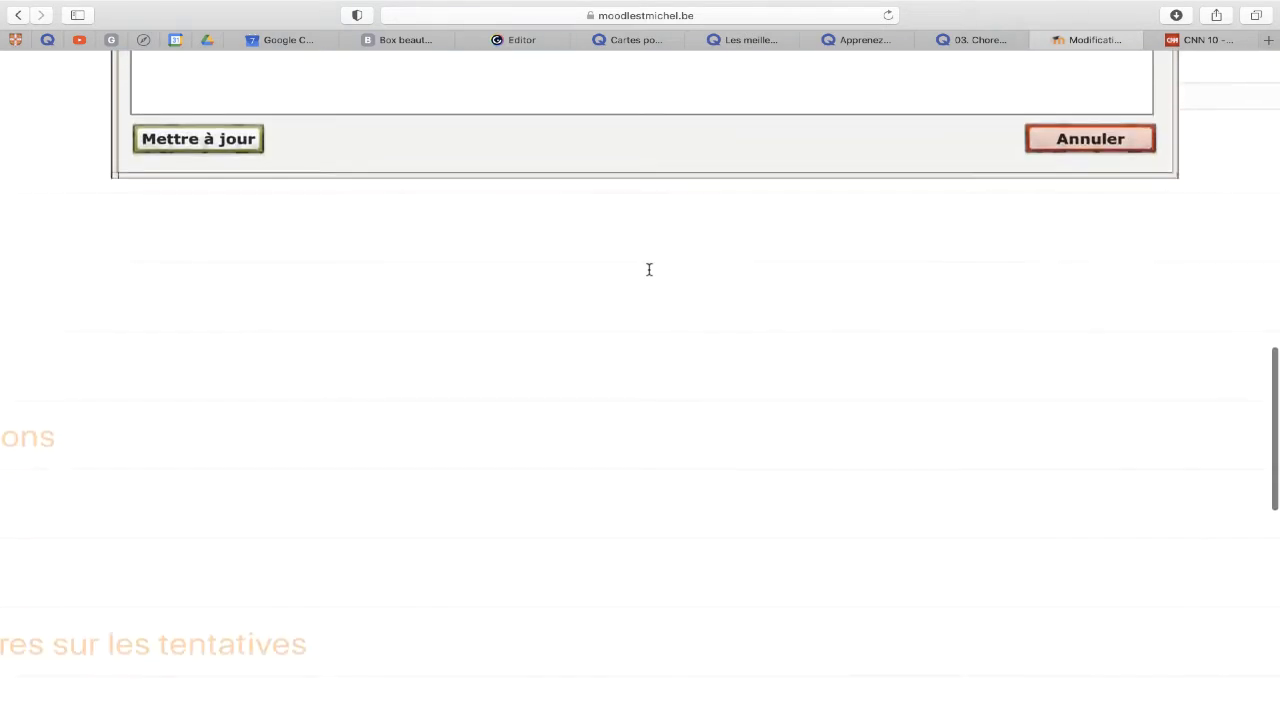
scroll(649, 270, "up", 2)
left_click(199, 241)
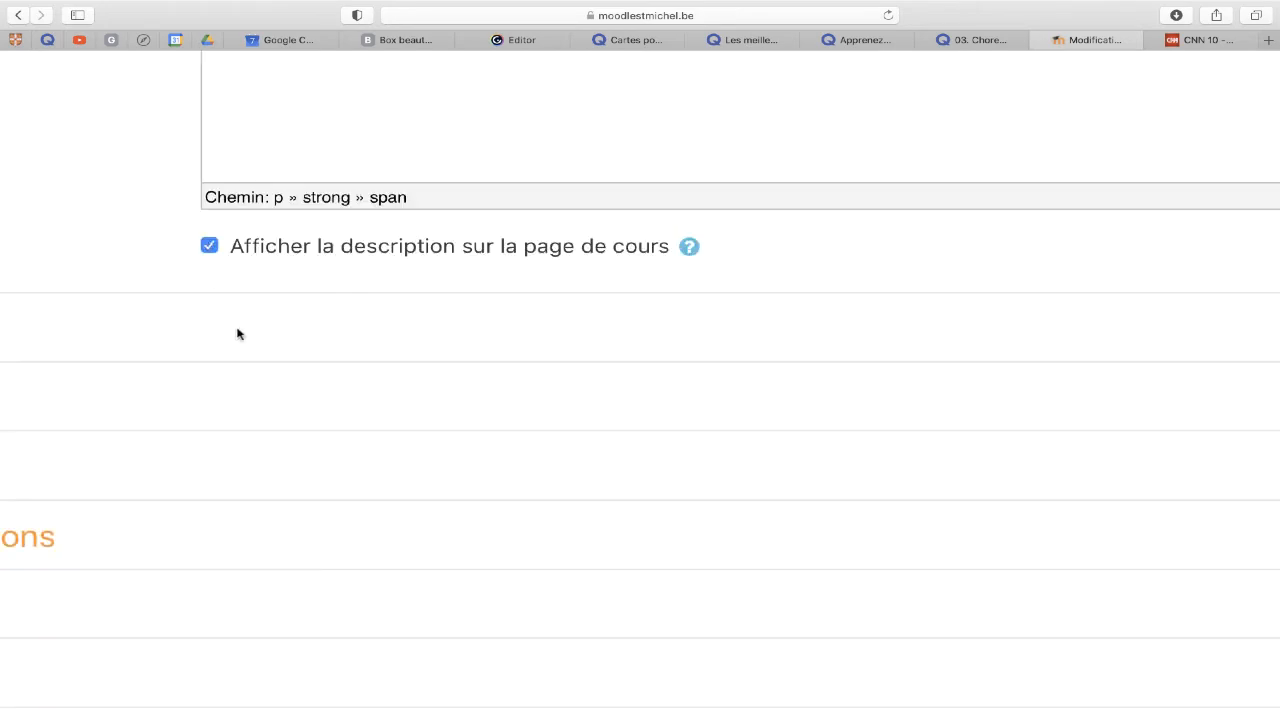
Remove the empty lines above the embedded game in the description, then save the test and return to the course
scroll(280, 419, "down", 5)
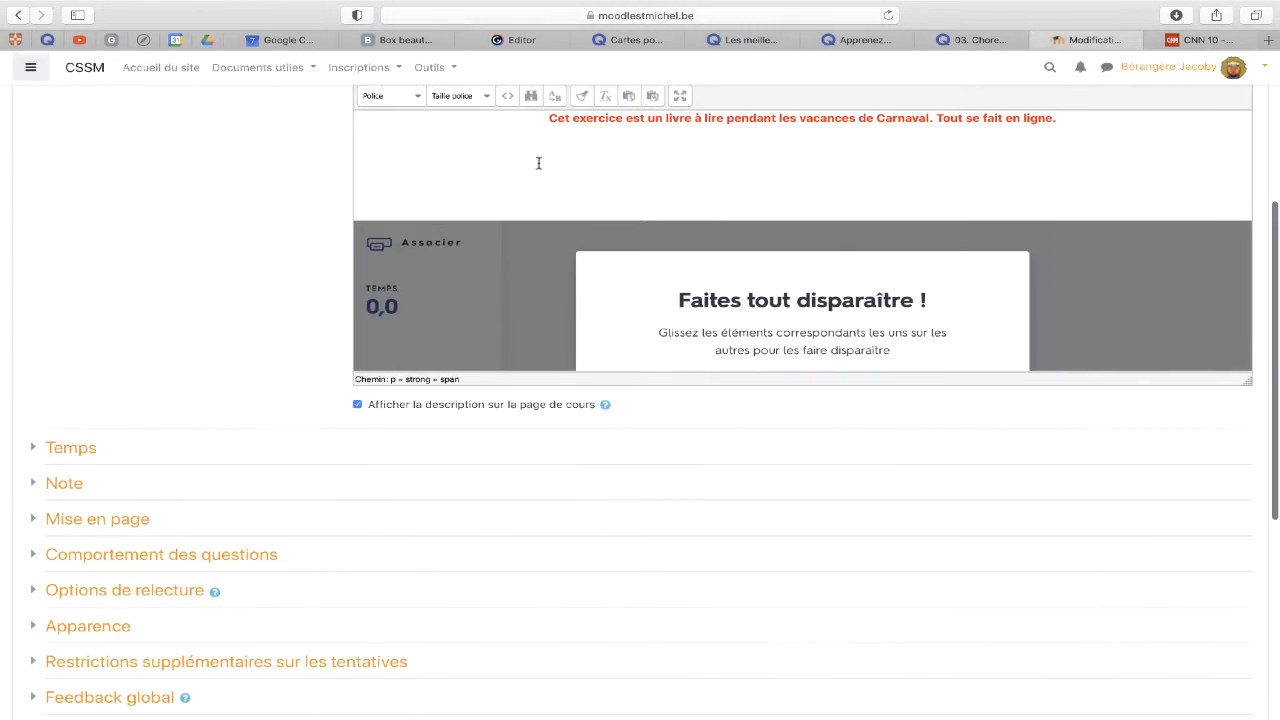
key("BackSpace")
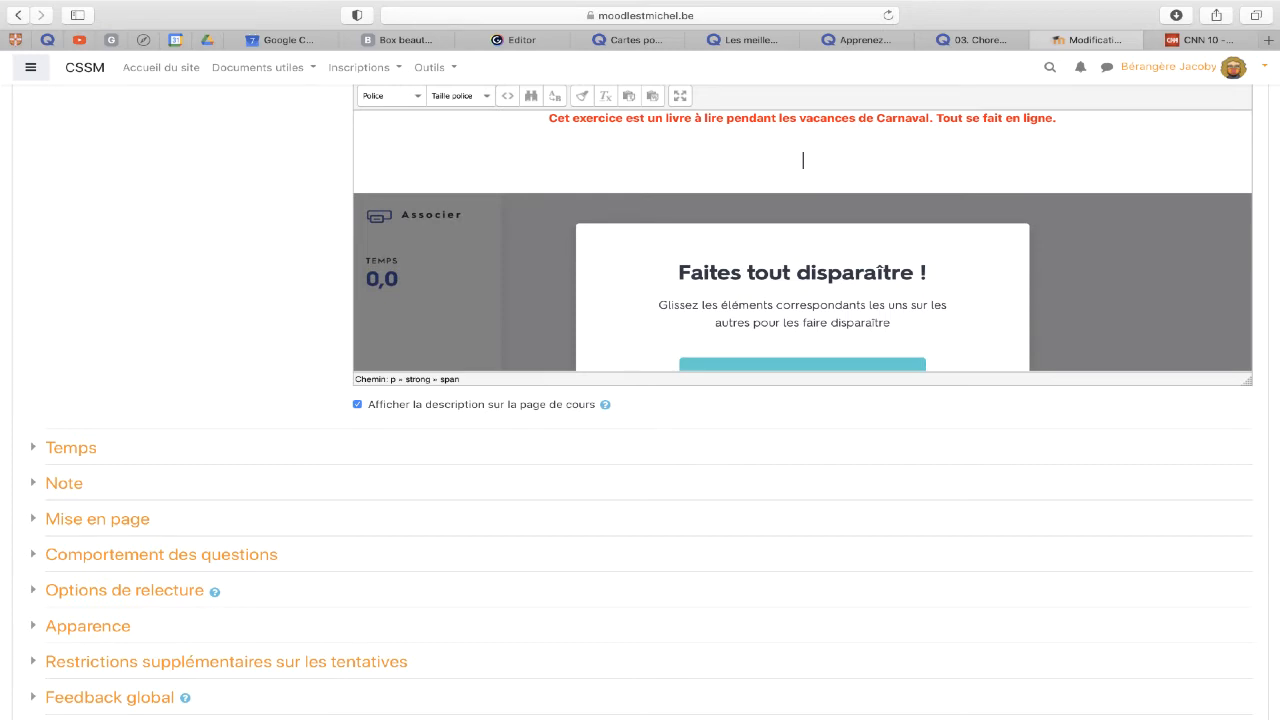
key("BackSpace")
key("BackSpace")
scroll(243, 434, "down", 8)
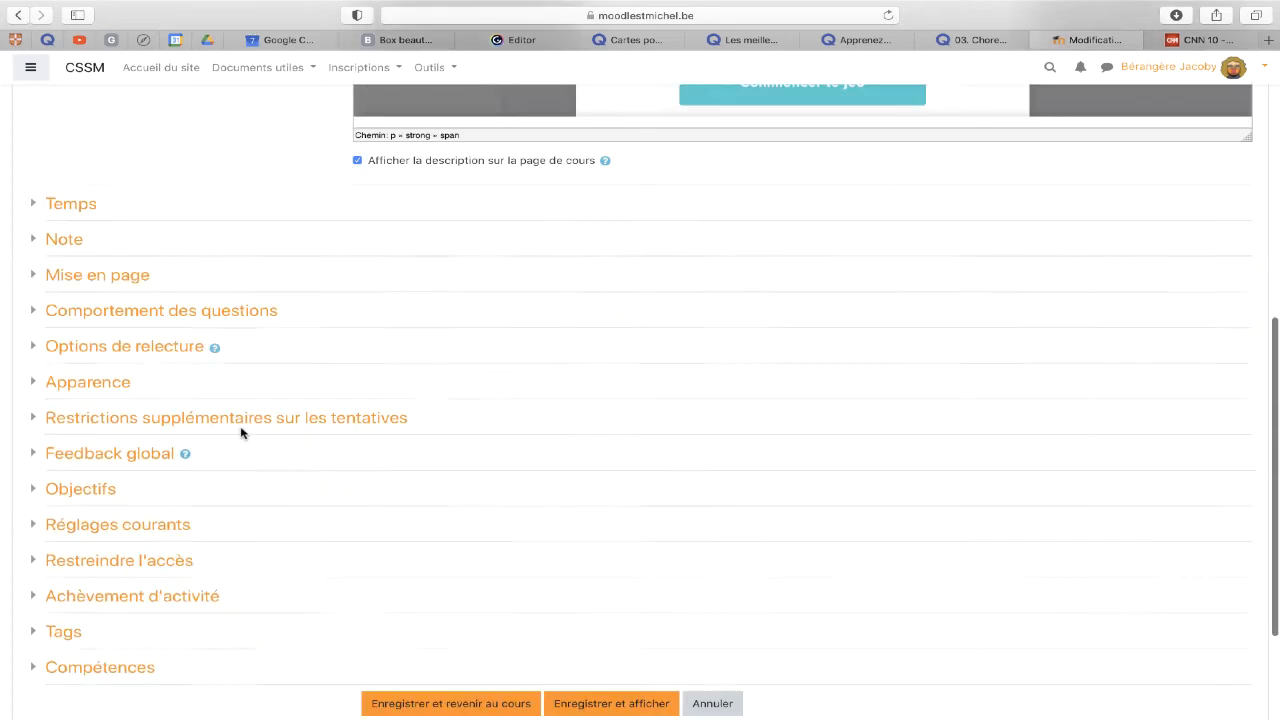
left_click(470, 543)
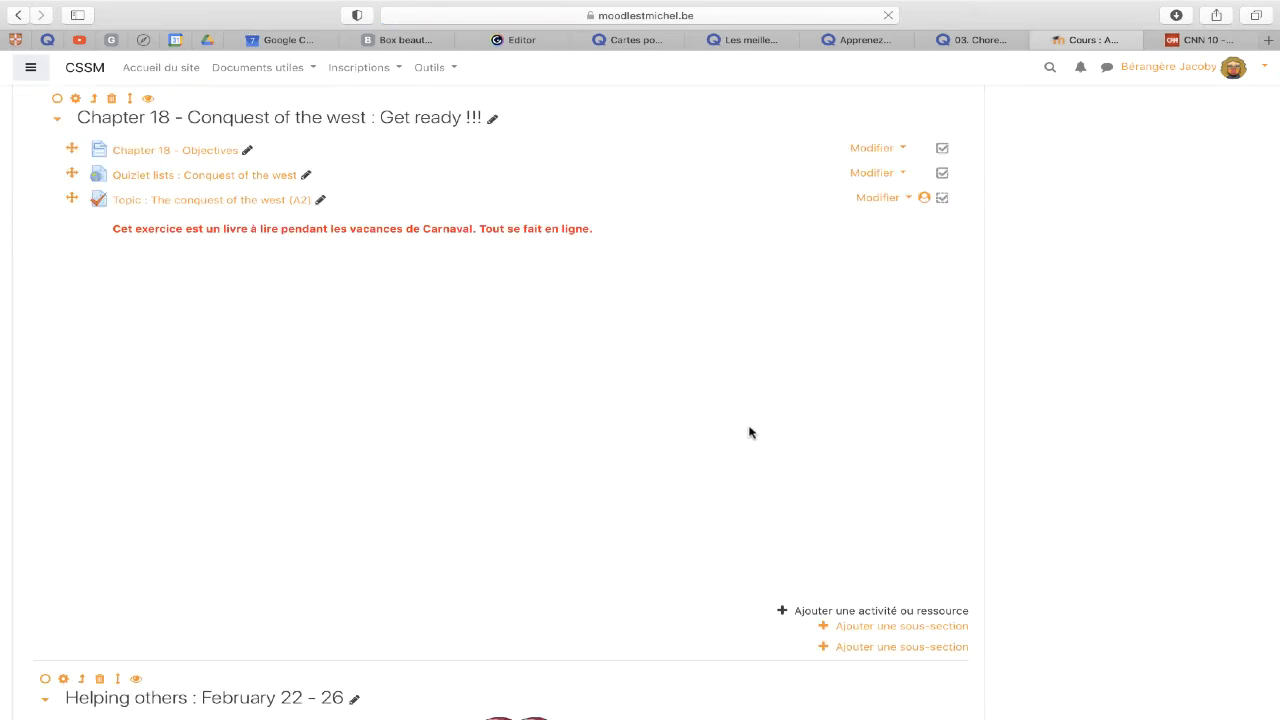
Reload the course page and accept all cookies in the embedded Quizlet game
left_click(745, 16)
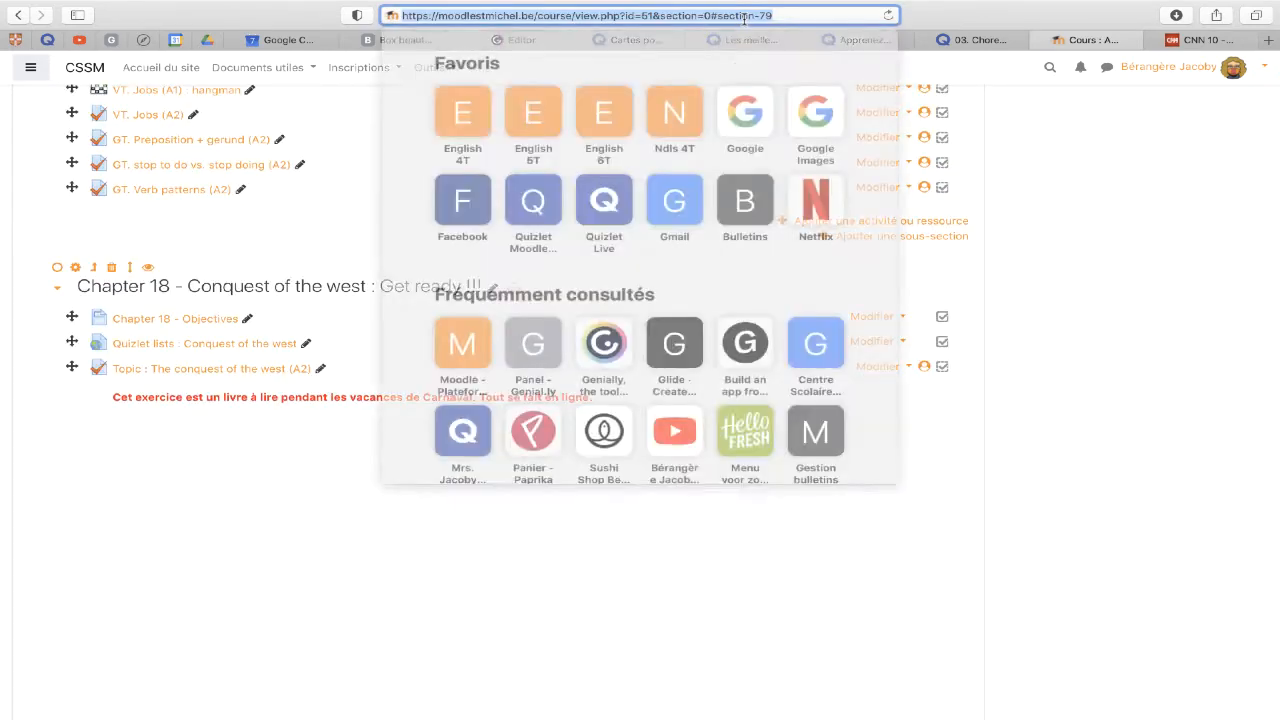
key("Return")
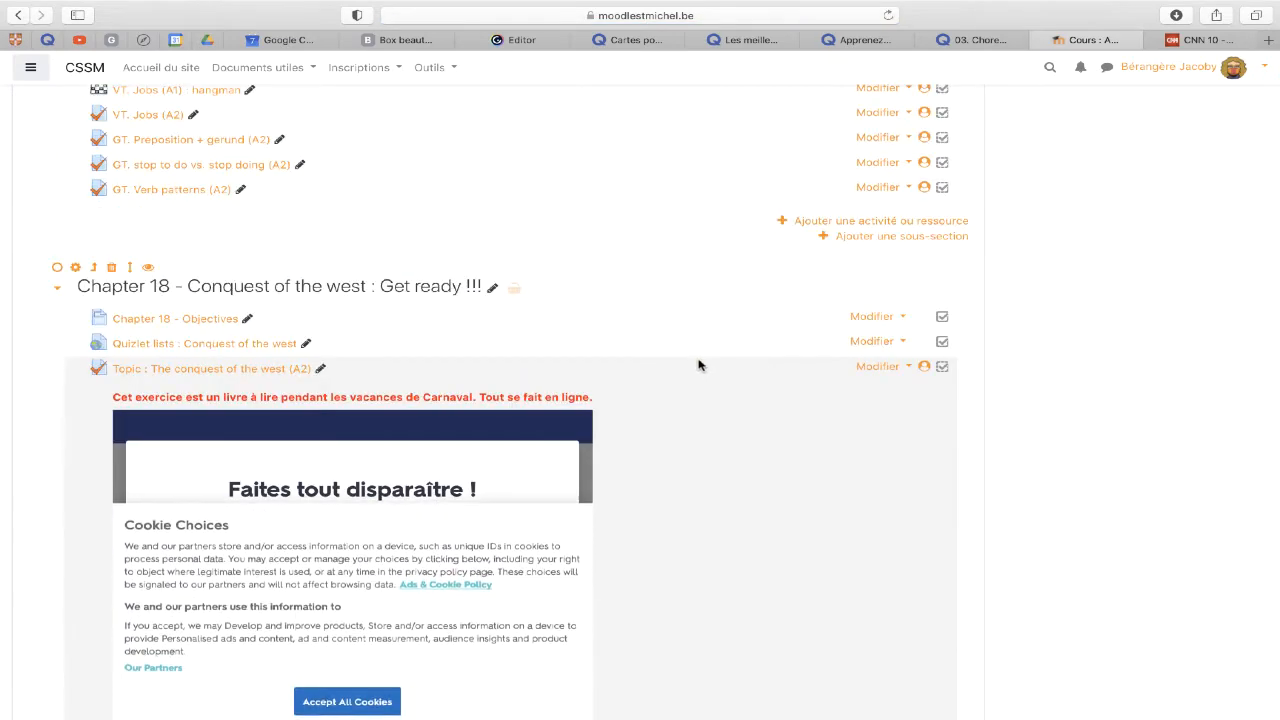
scroll(699, 365, "down", 2)
left_click(343, 582)
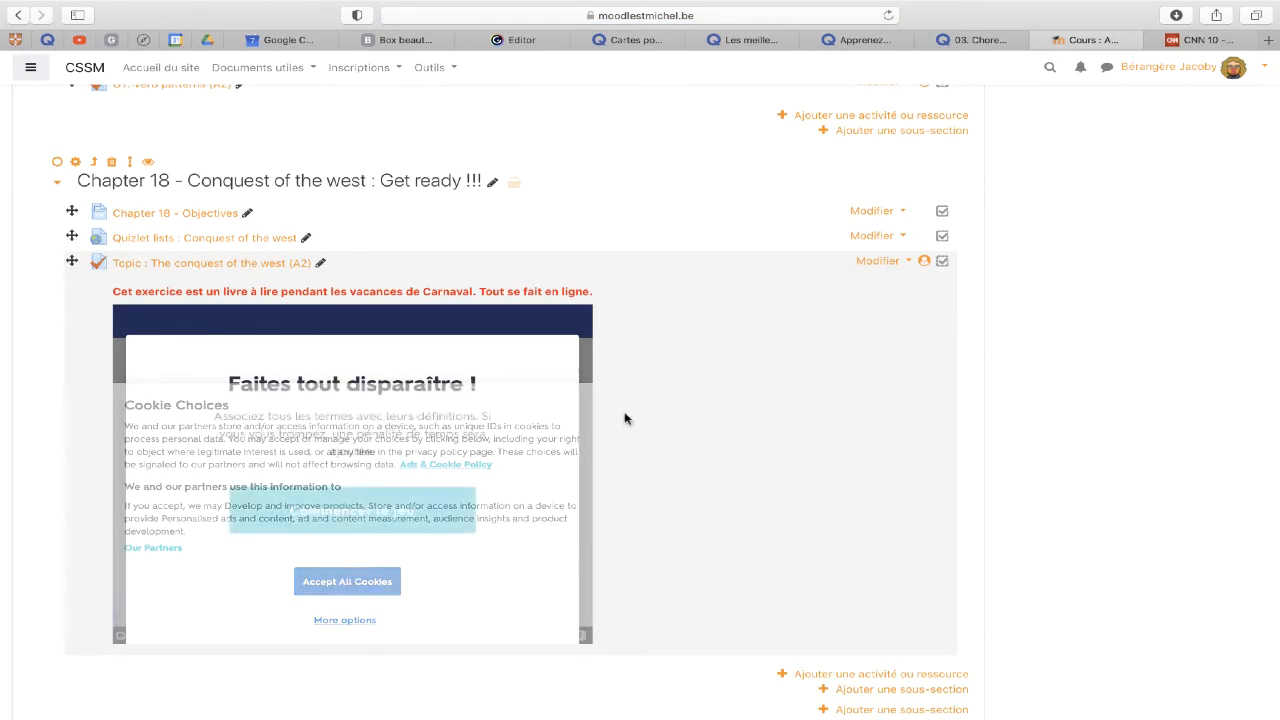
scroll(717, 386, "down", 1)
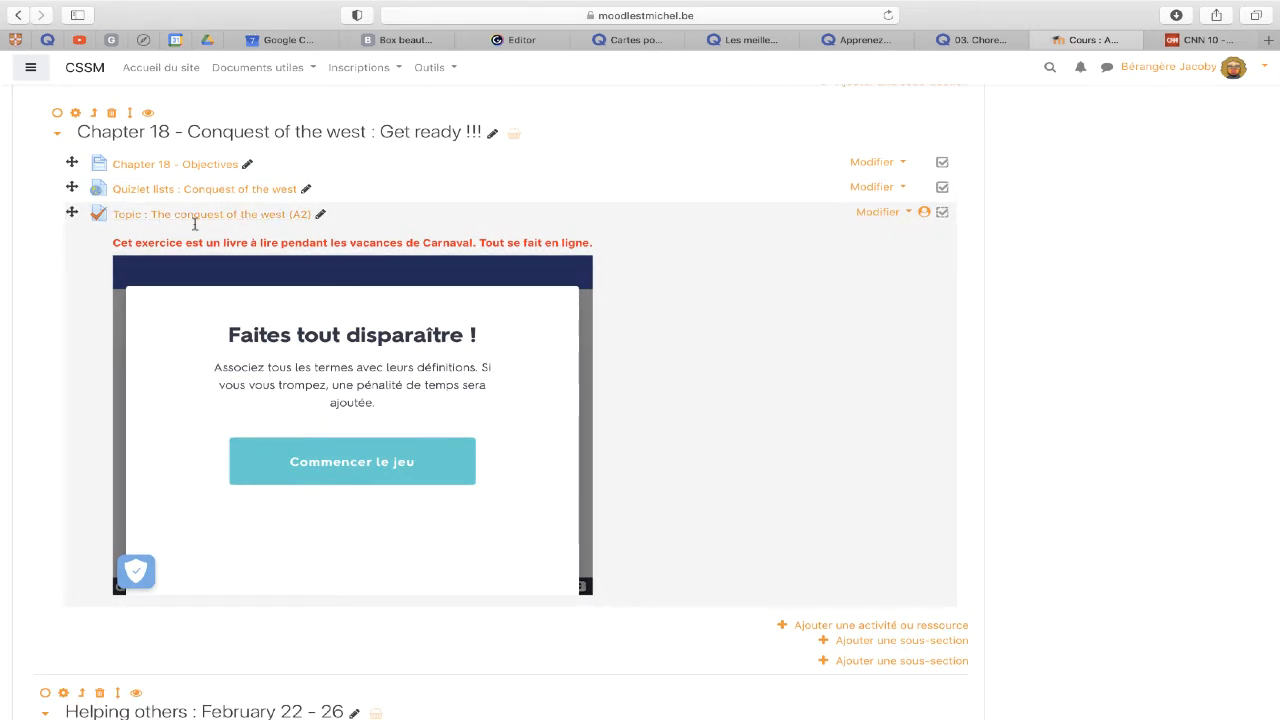
left_click_drag(113, 245, 597, 233)
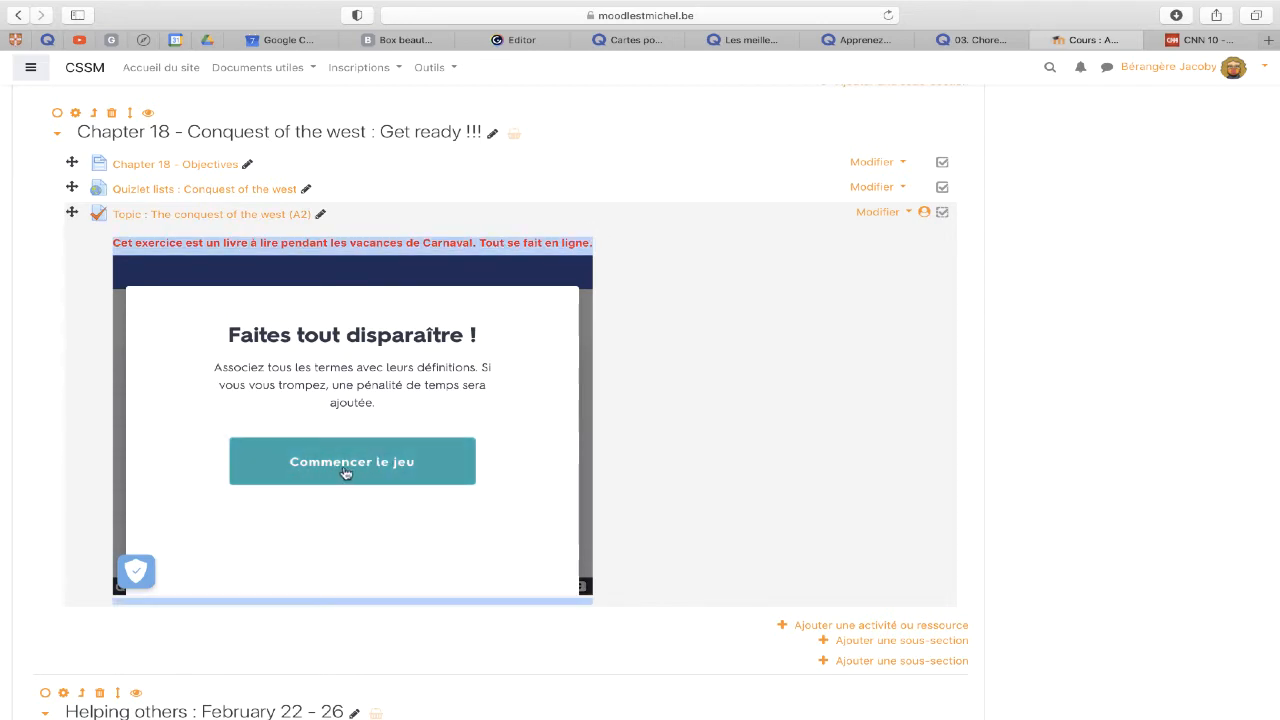
Switch to the Étudiant role to preview the course as a student
left_click(1265, 68)
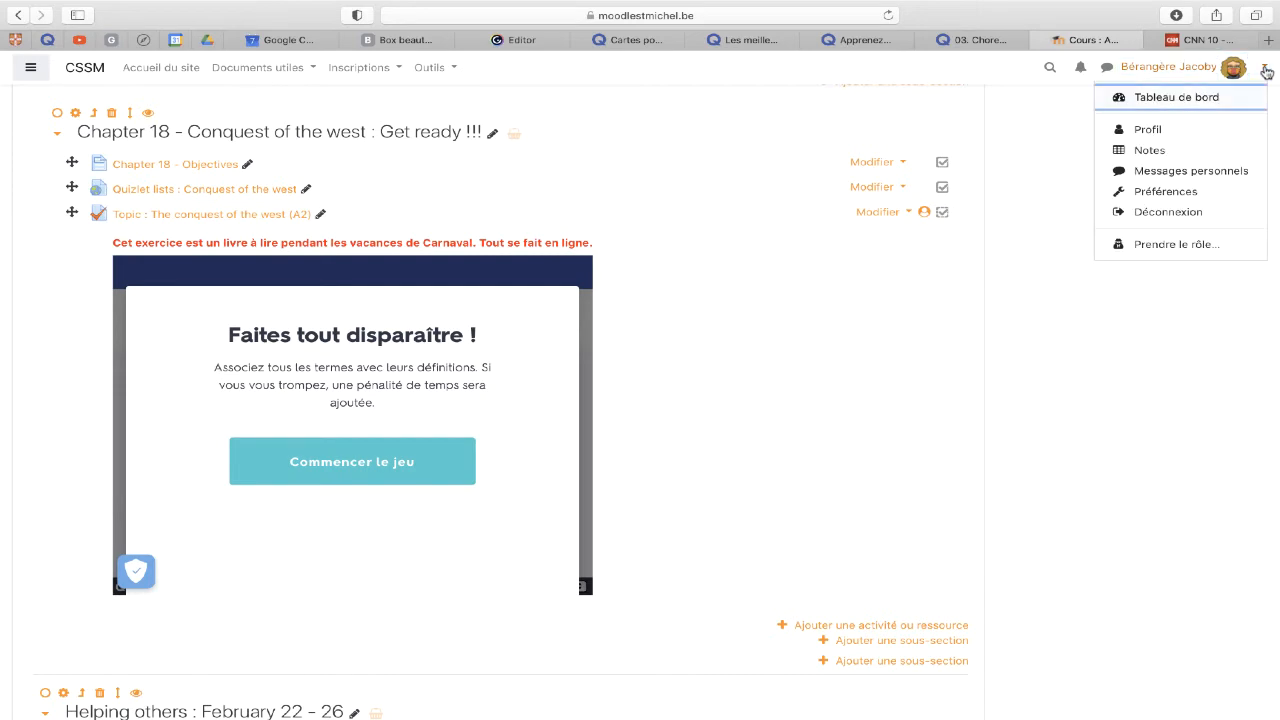
left_click(1166, 250)
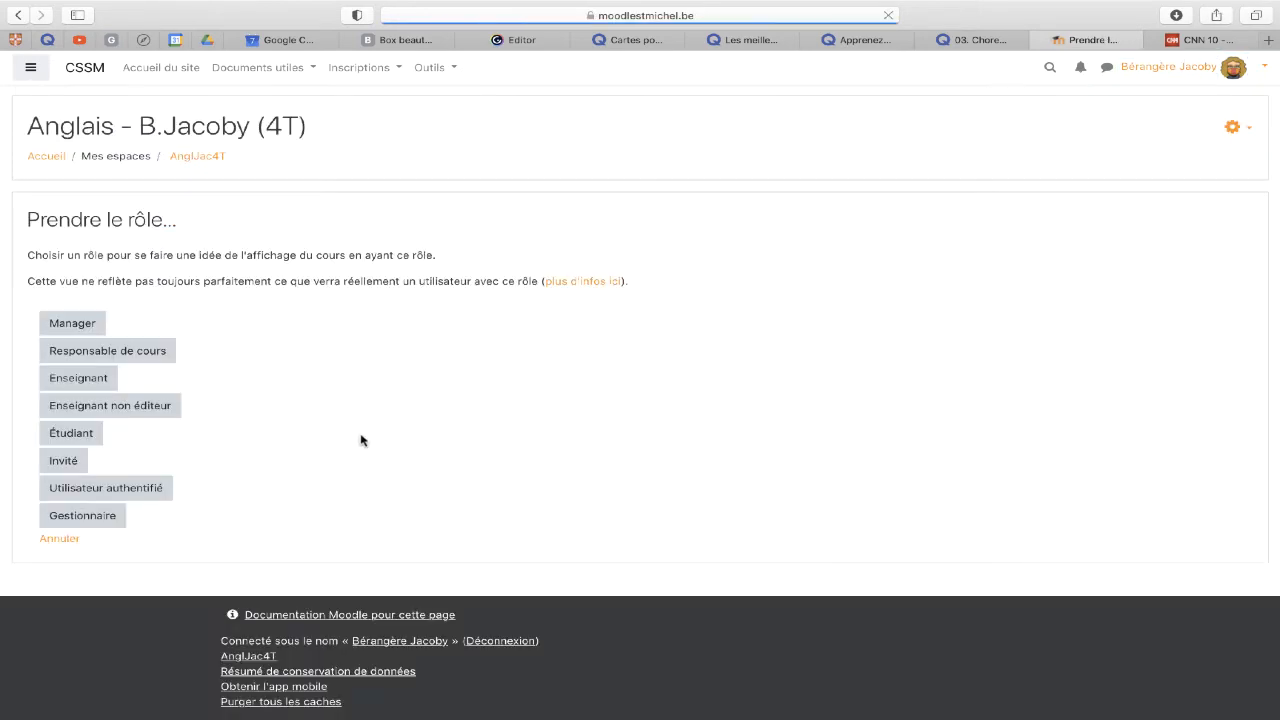
left_click(84, 440)
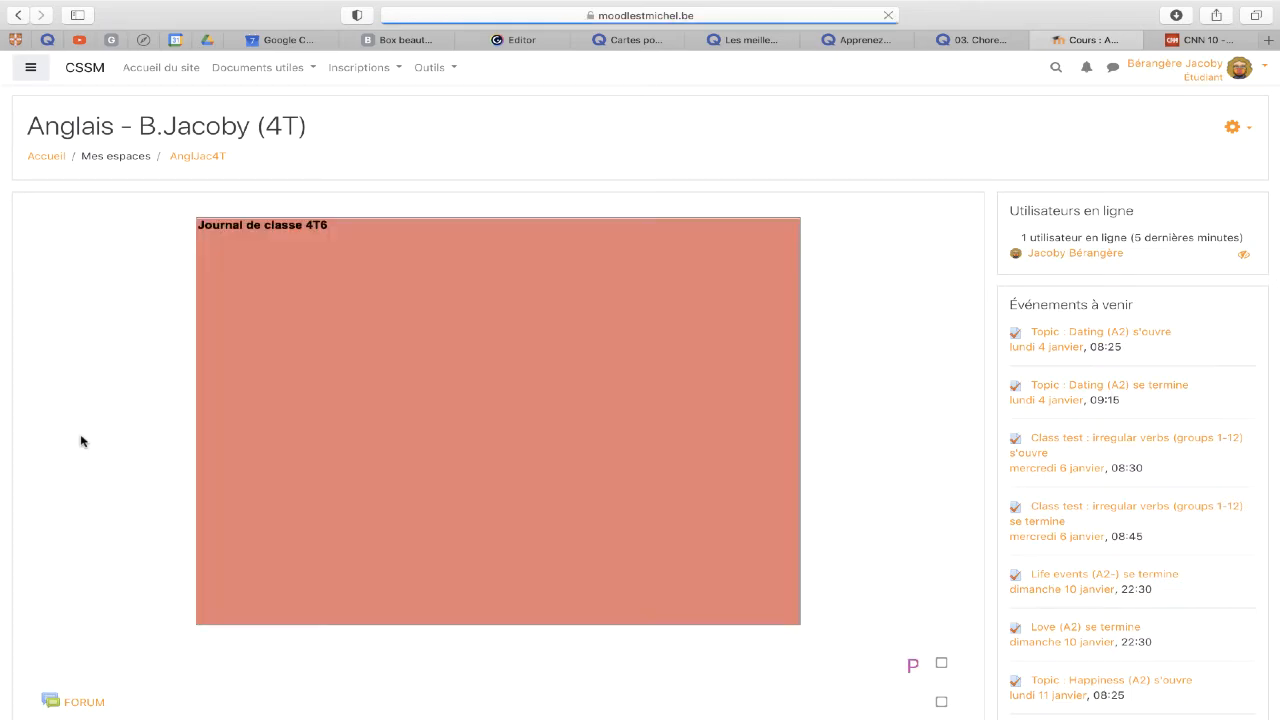
Go to the course section "Conquest of the west : February 8-12" and hide the course navigation drawer again
scroll(82, 440, "down", 20)
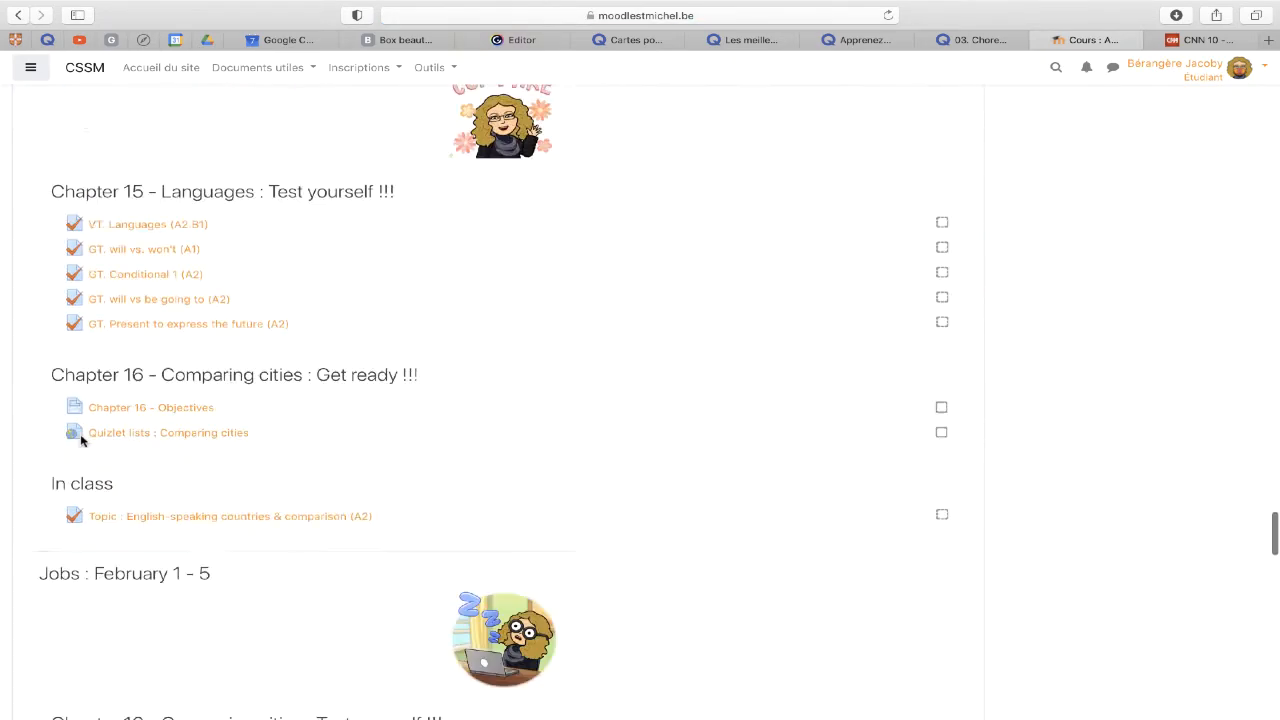
left_click(30, 70)
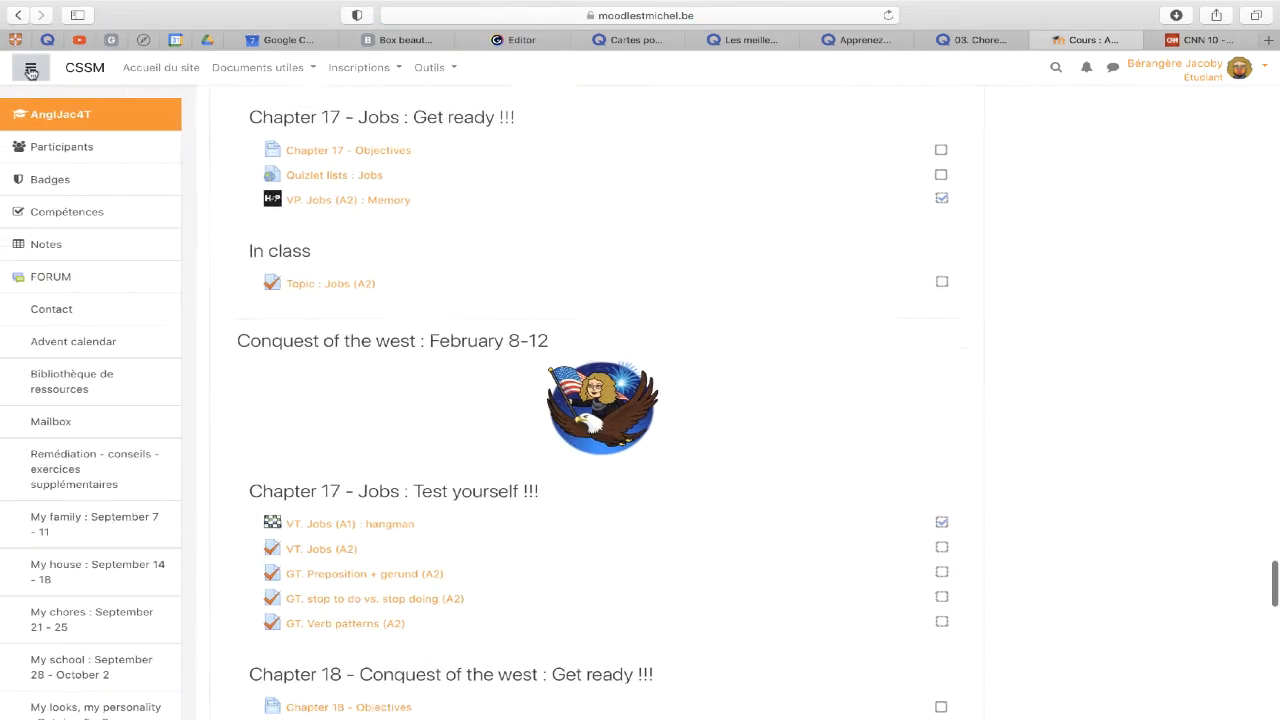
scroll(57, 450, "down", 15)
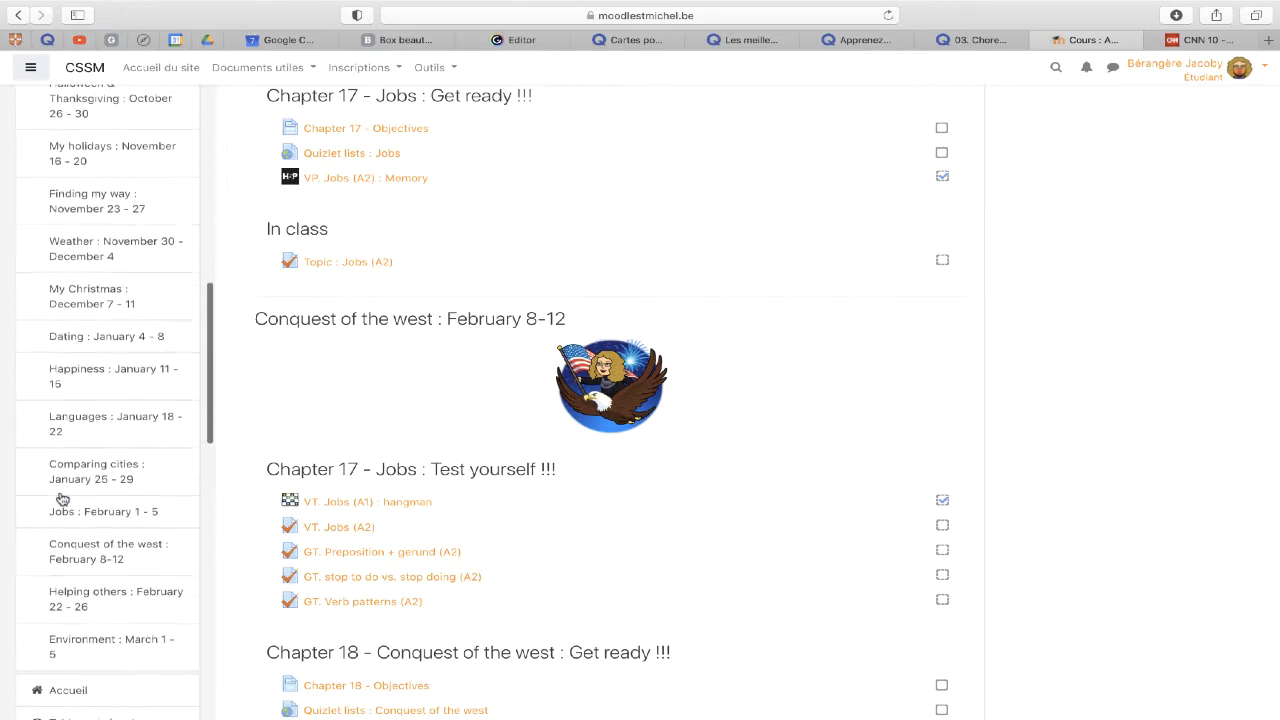
scroll(60, 497, "up", 6)
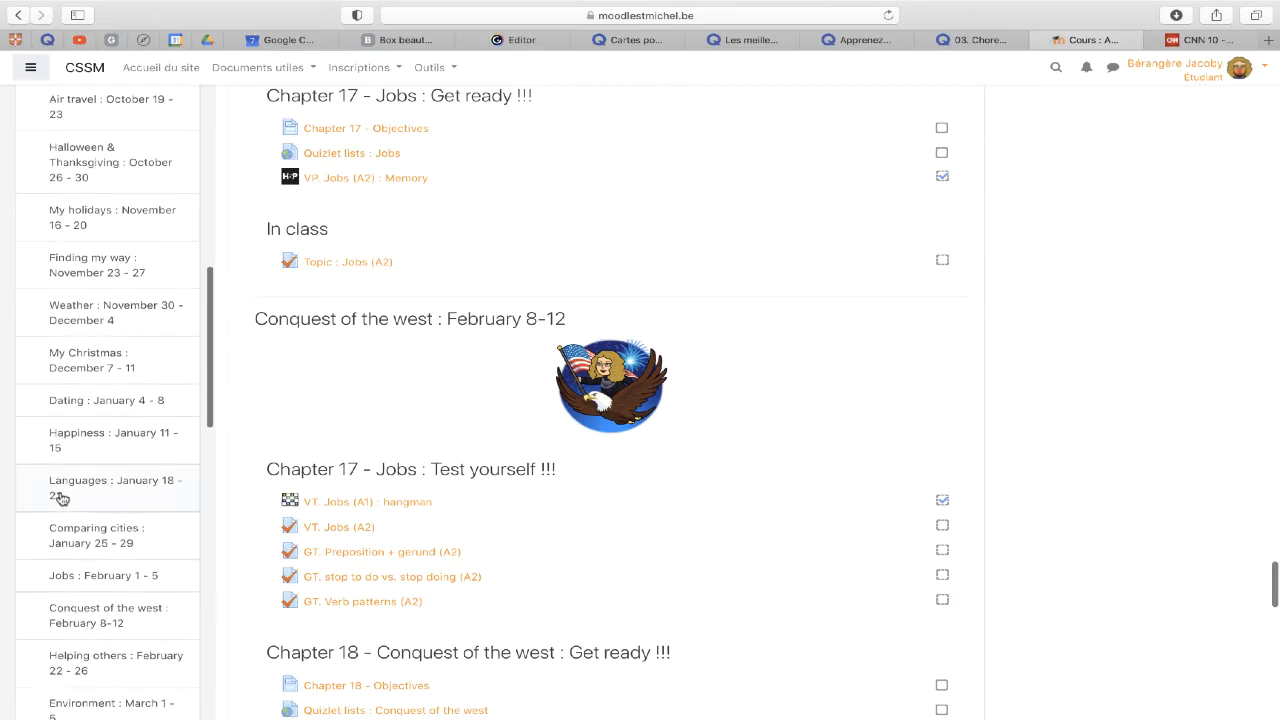
left_click(105, 614)
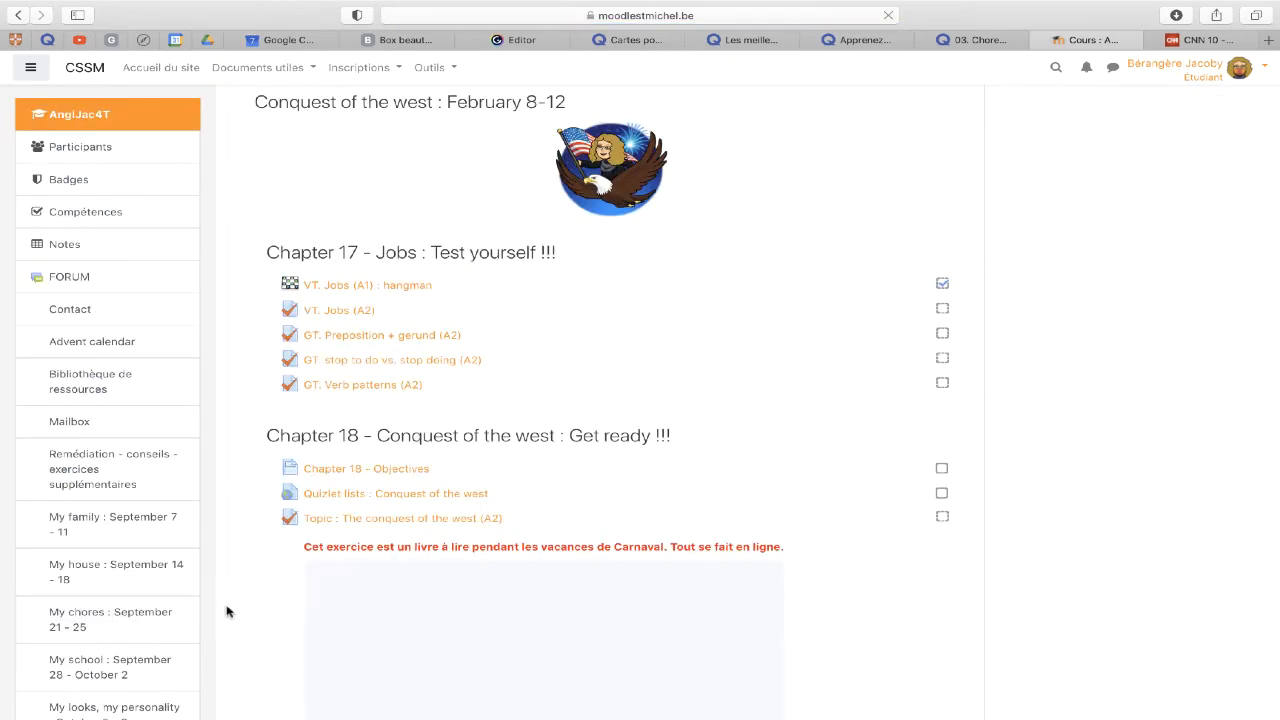
left_click(30, 67)
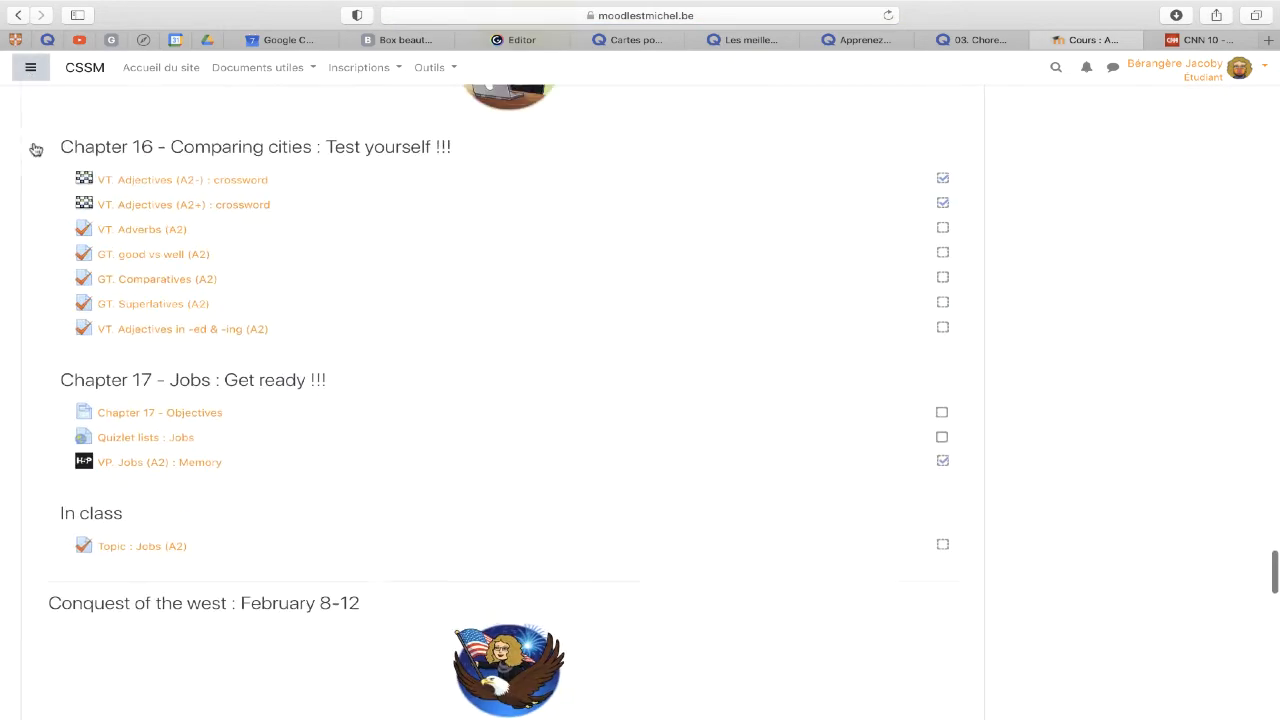
Accept all cookies in the Quizlet game under "Topic : The conquest of the west (A2)" and start the game
scroll(92, 400, "down", 2)
scroll(92, 400, "down", 7)
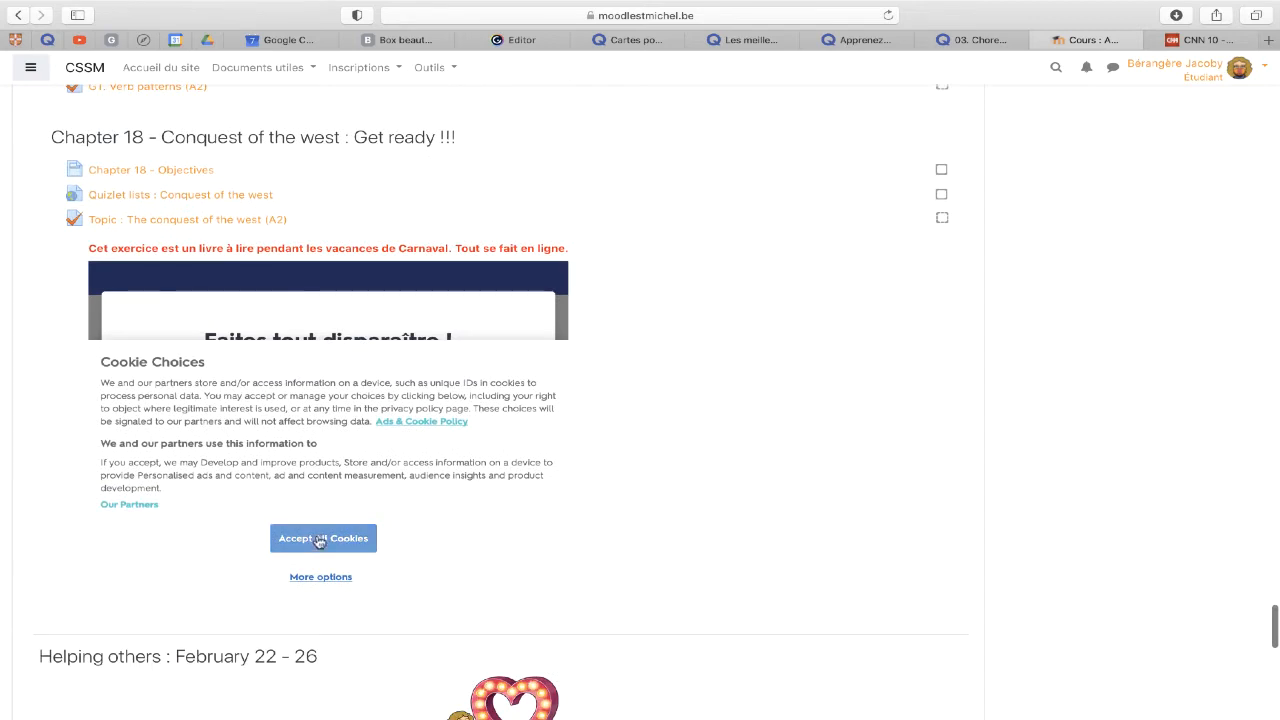
left_click(321, 541)
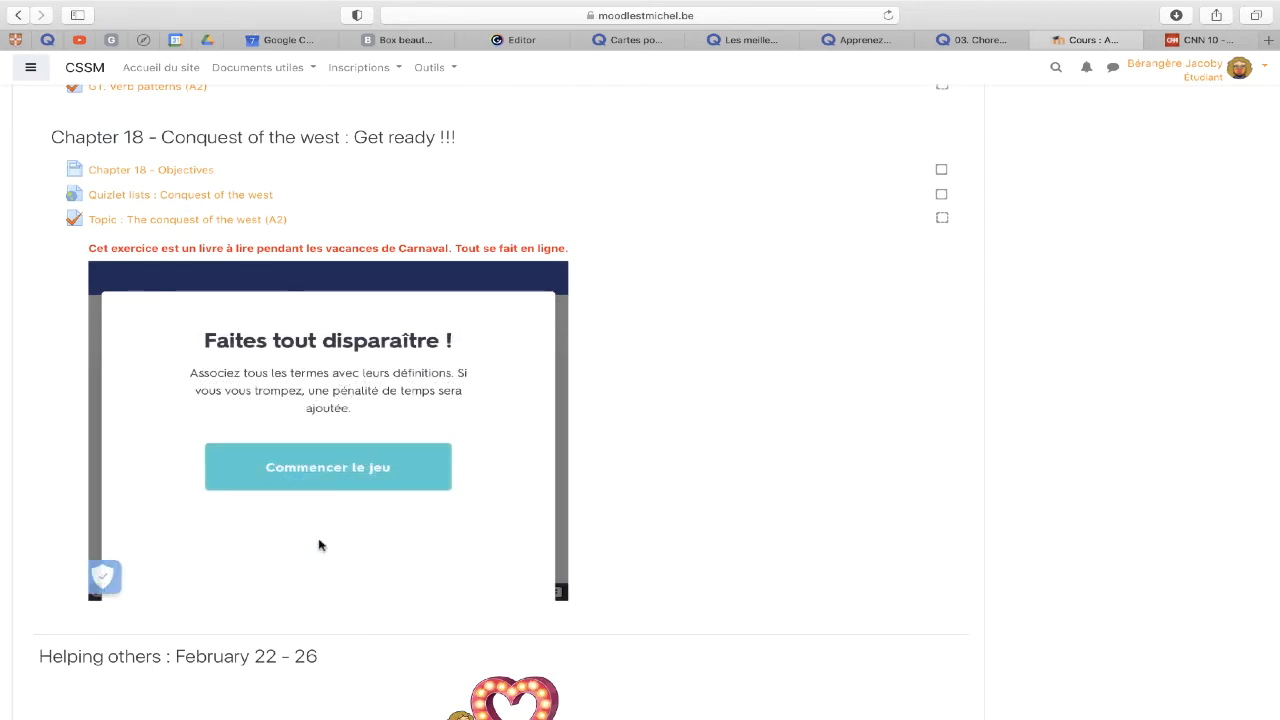
left_click(351, 468)
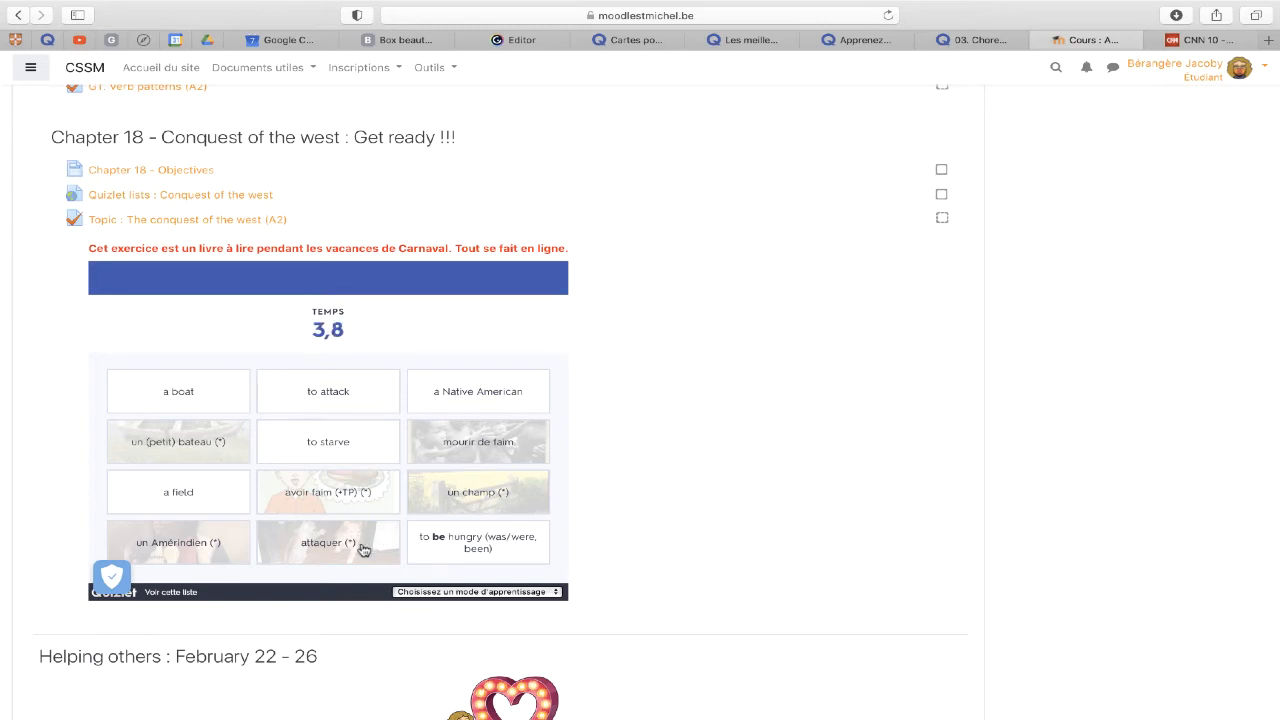
Match "a boat", "to attack" and "to starve" with their French translations, and view the available learning modes without choosing one
left_click(193, 445)
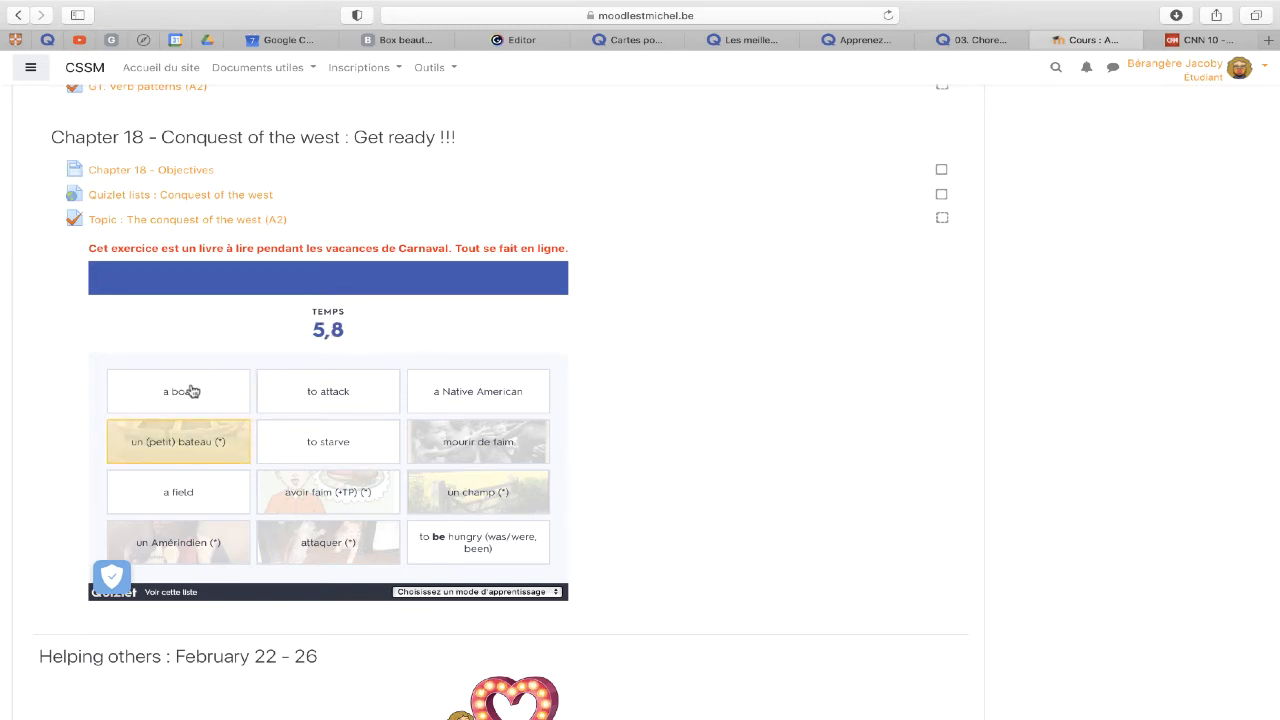
left_click(167, 398)
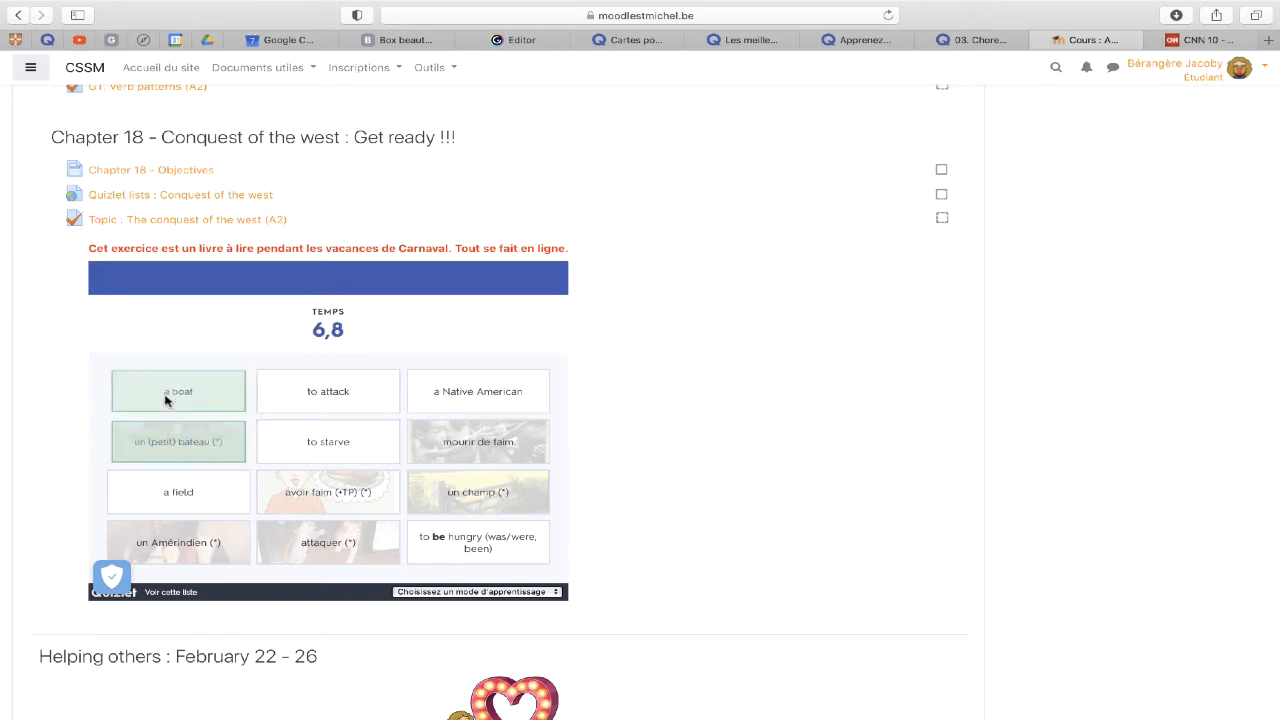
left_click(353, 404)
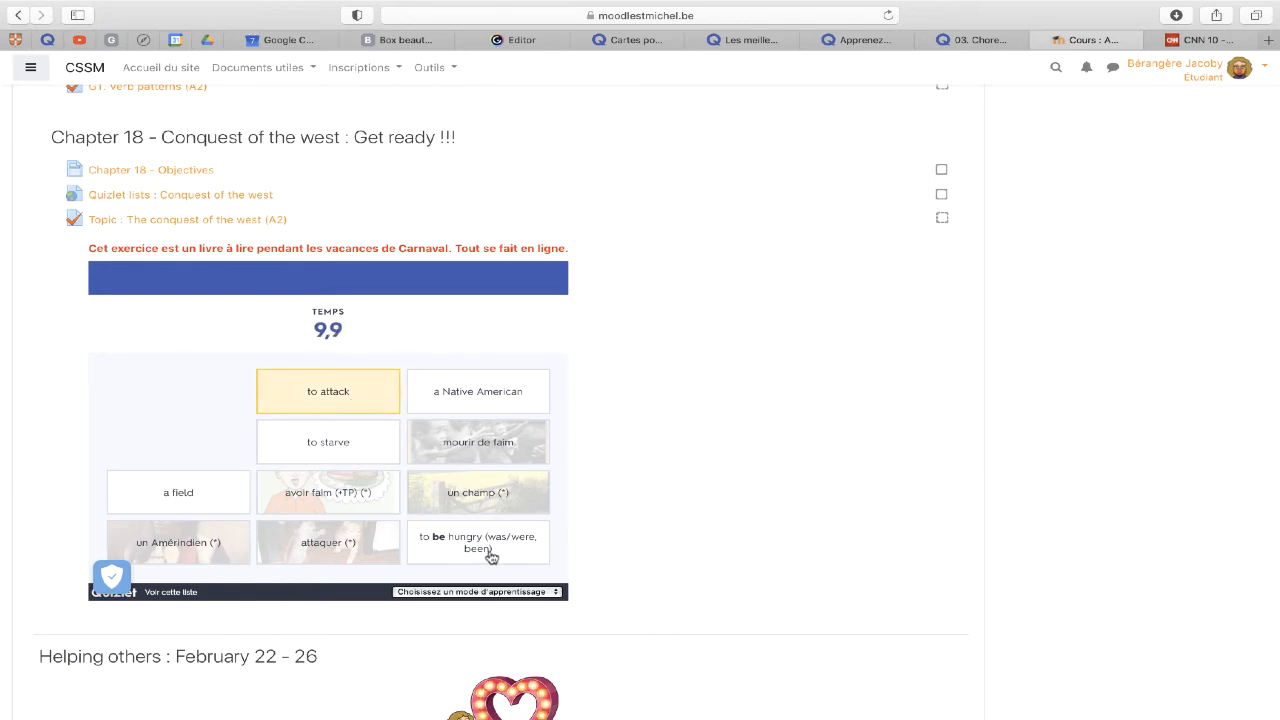
left_click(338, 545)
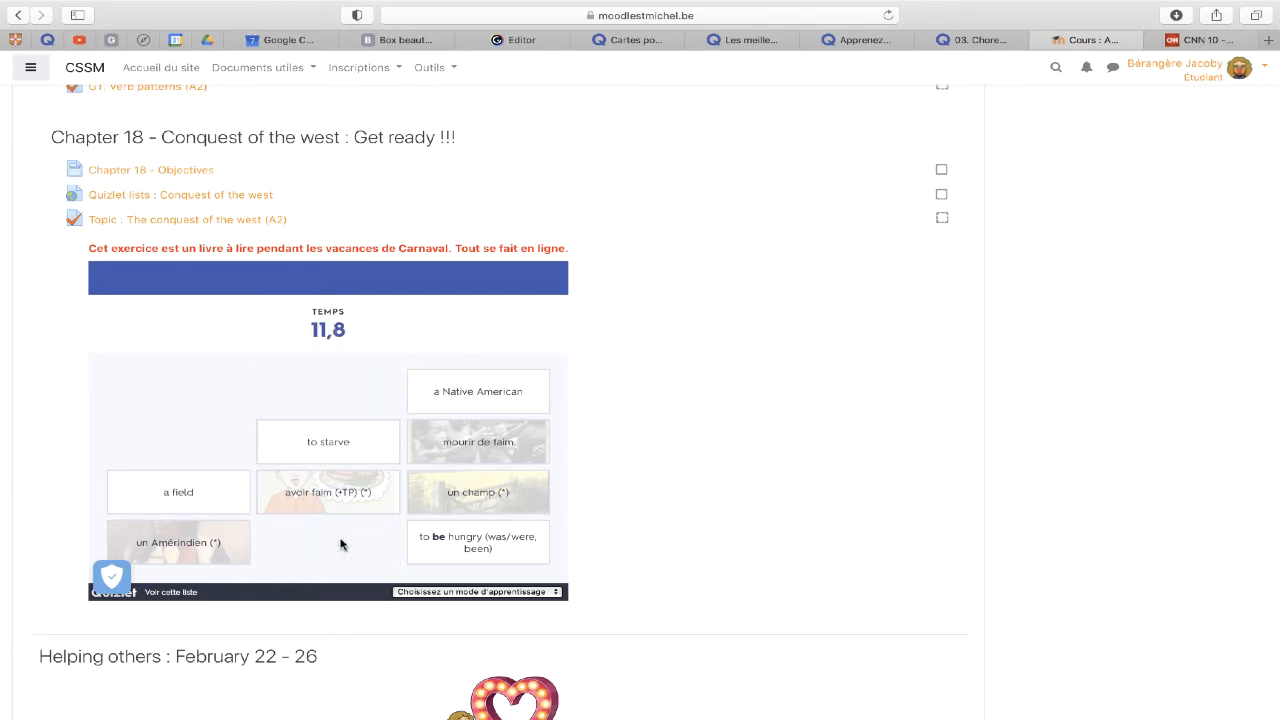
left_click(315, 440)
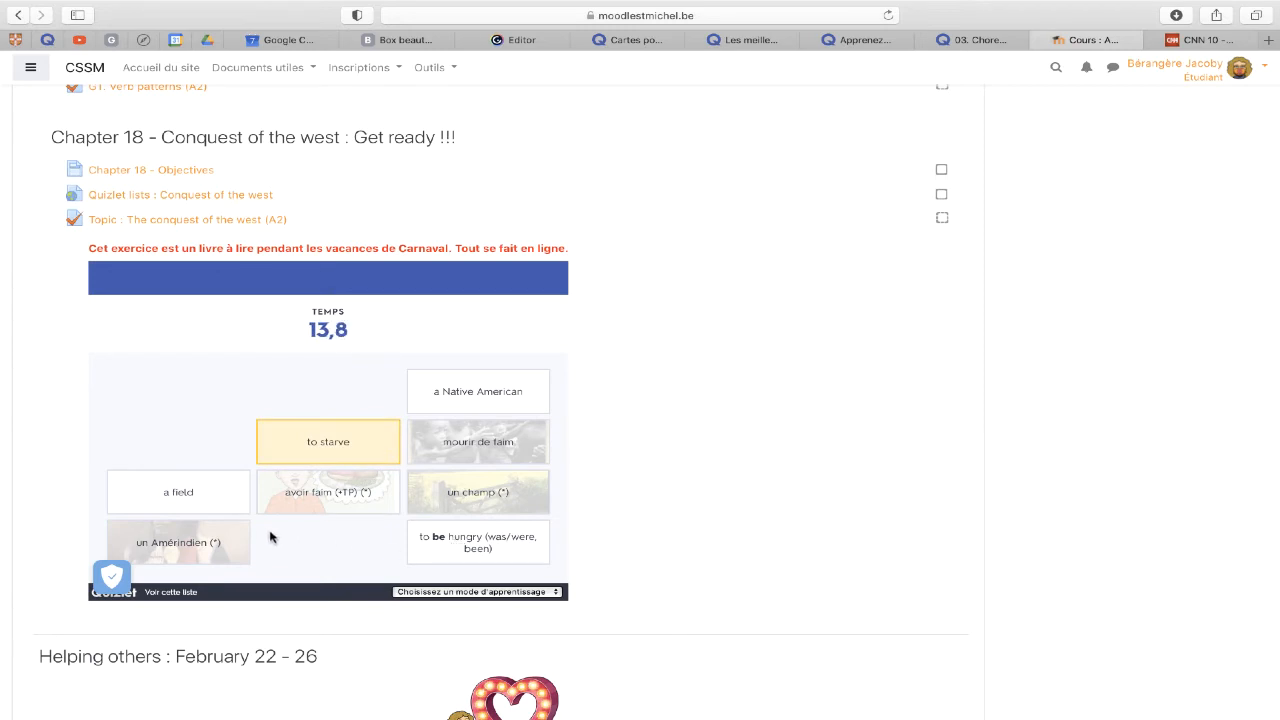
left_click(497, 441)
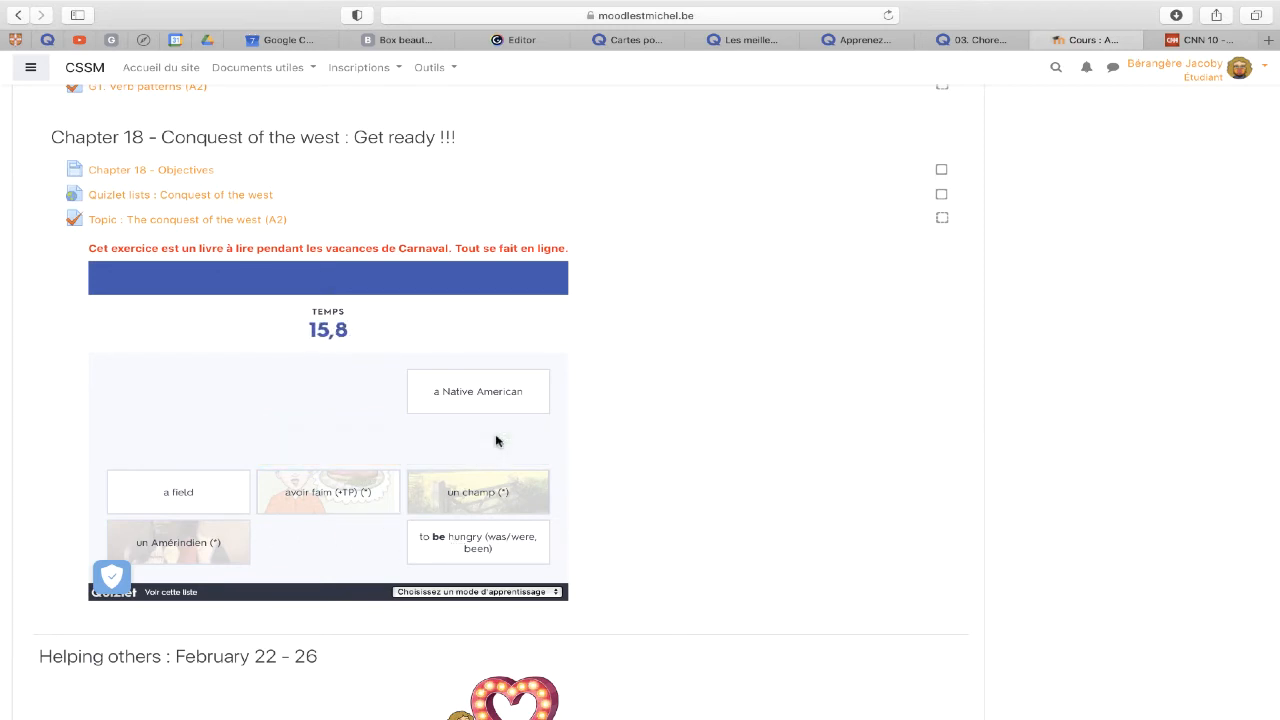
left_click(510, 592)
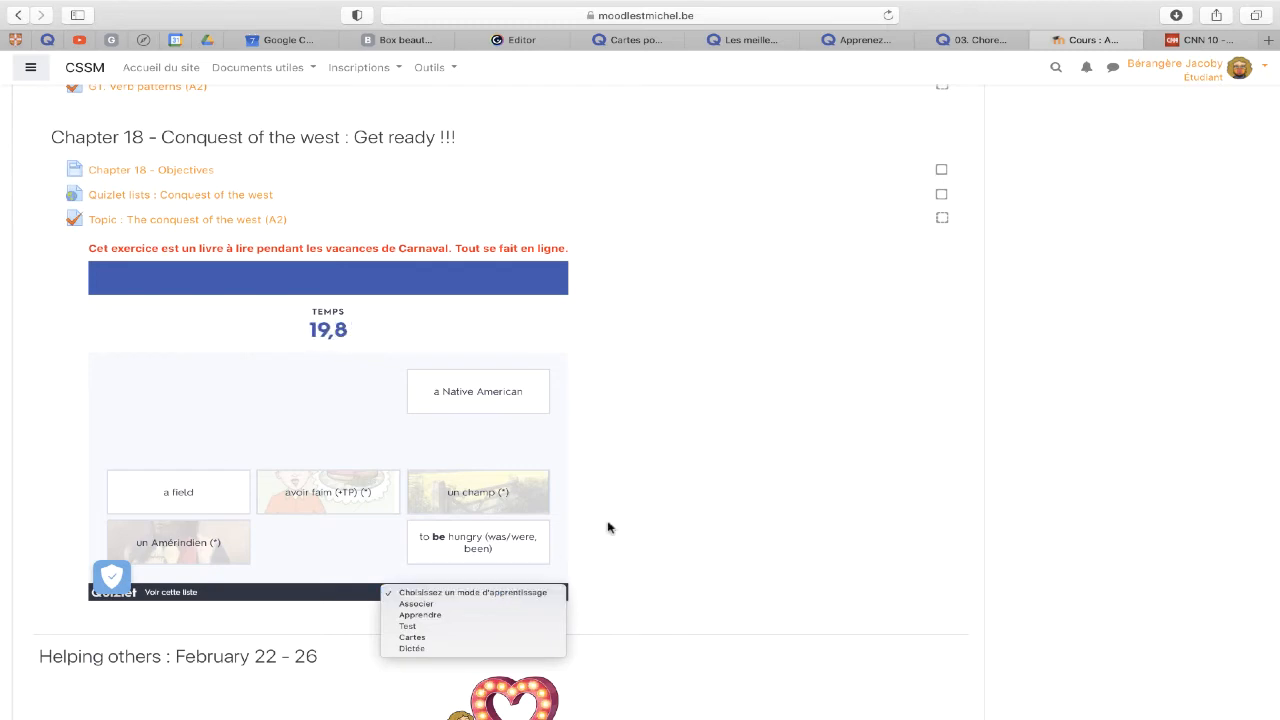
left_click(684, 505)
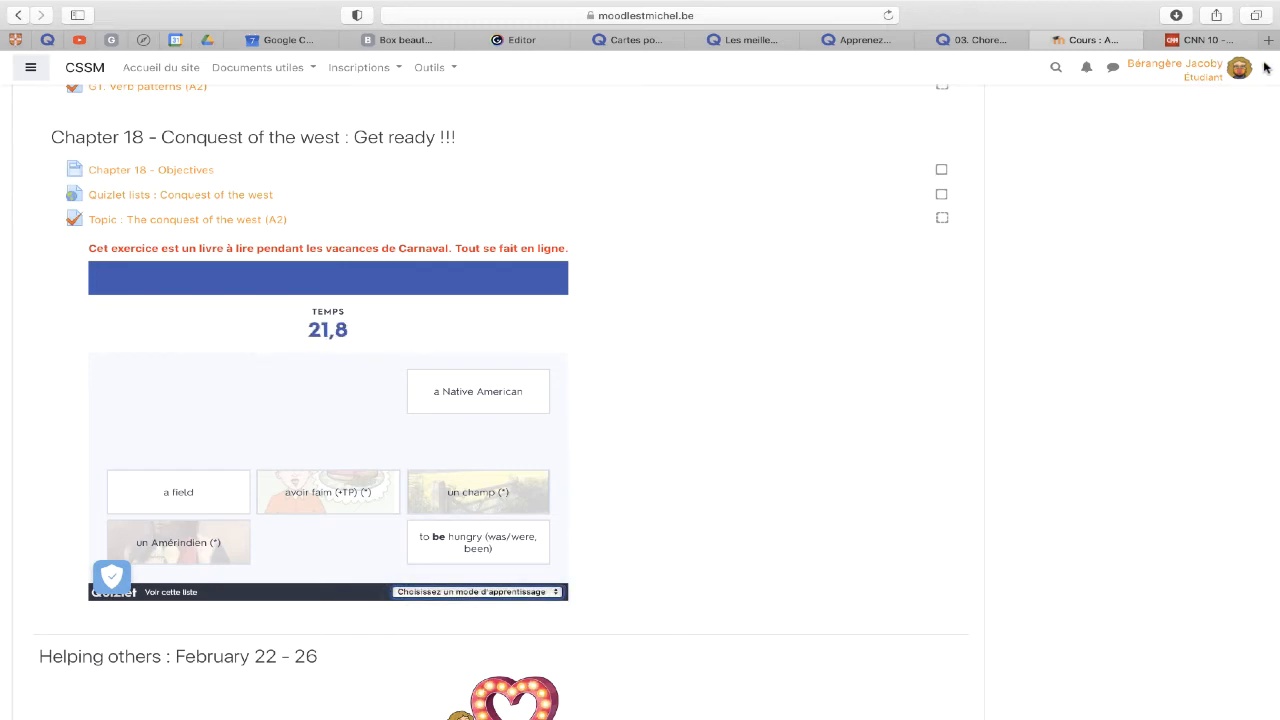
Return to the normal role and turn on editing mode for the course
left_click(1264, 68)
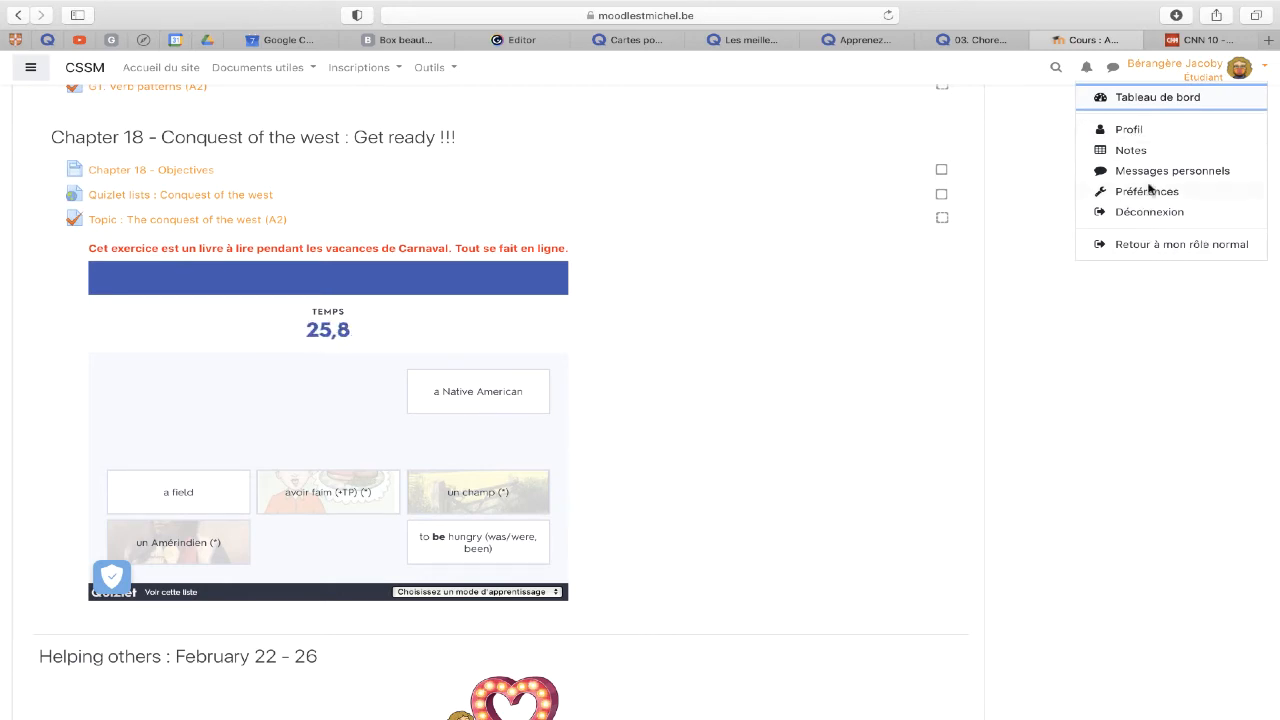
left_click(1149, 246)
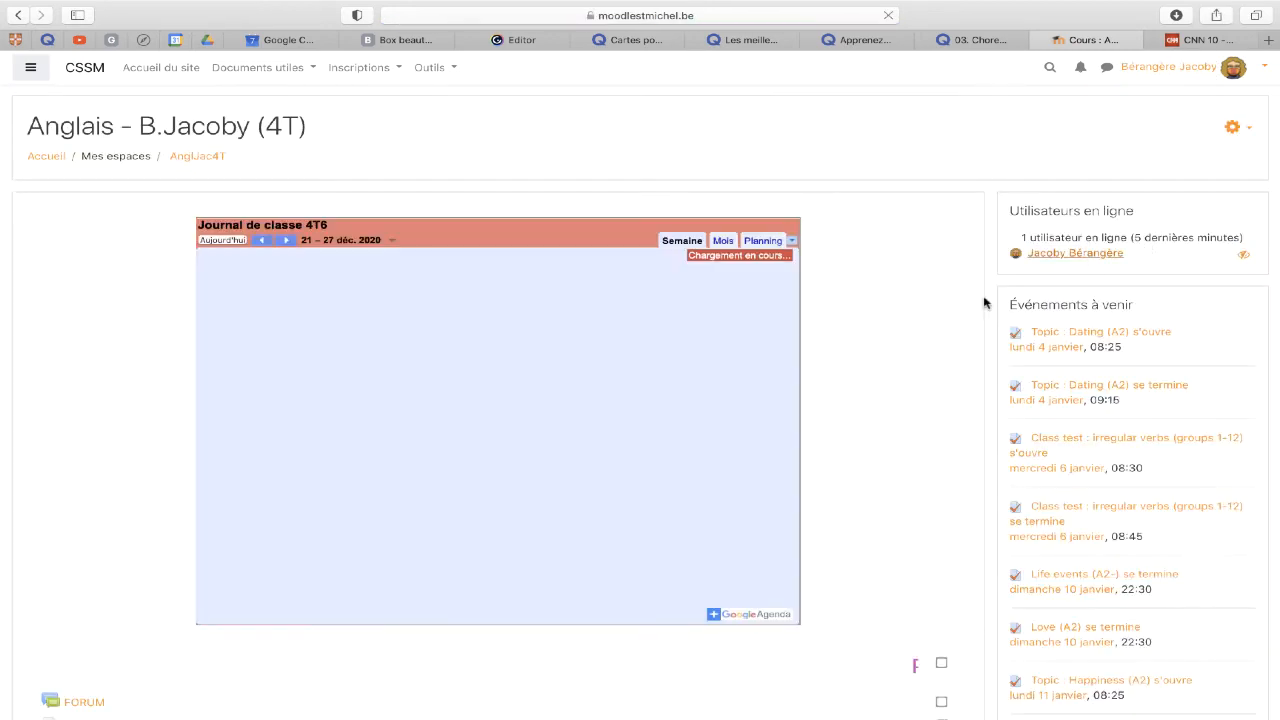
scroll(720, 413, "down", 20)
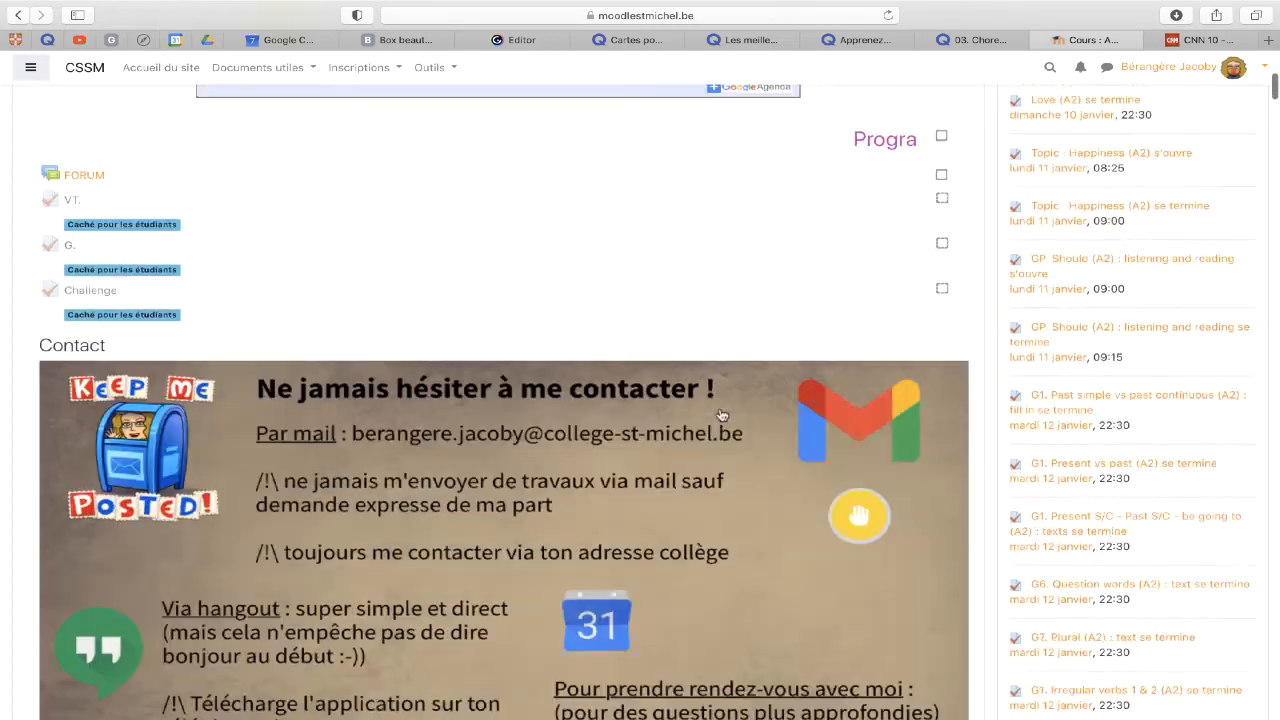
scroll(720, 413, "down", 20)
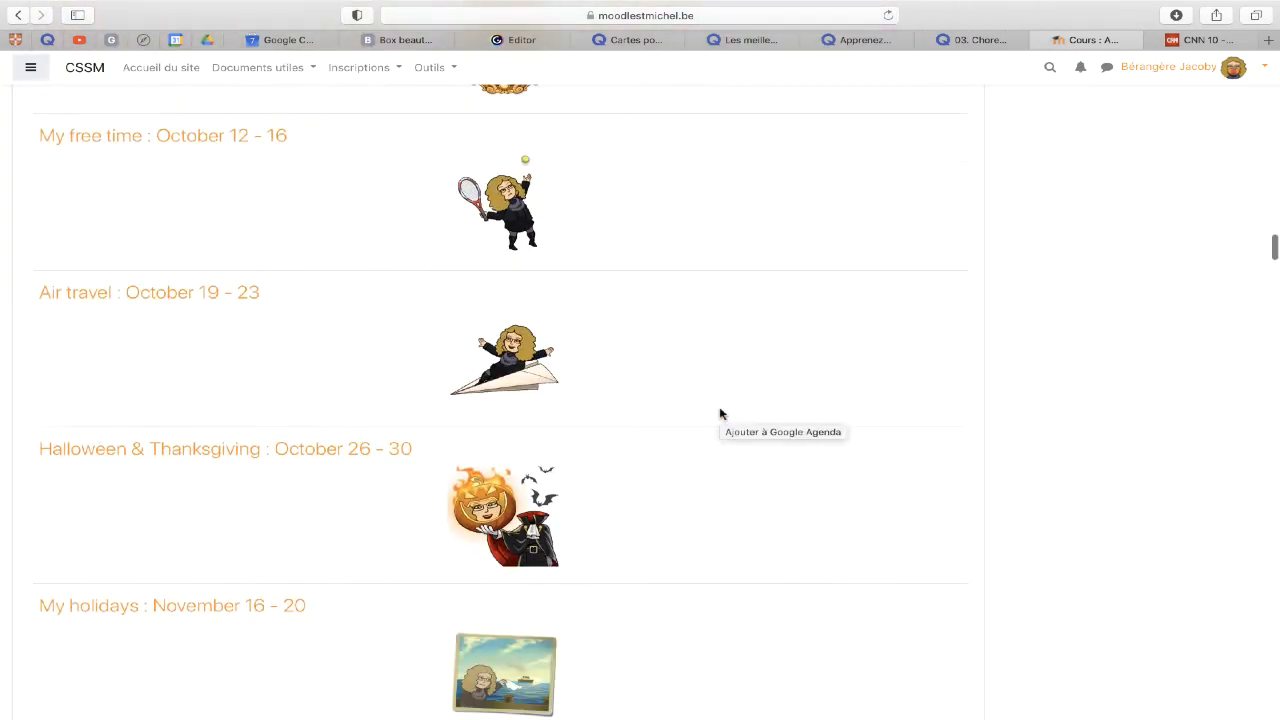
scroll(720, 413, "down", 20)
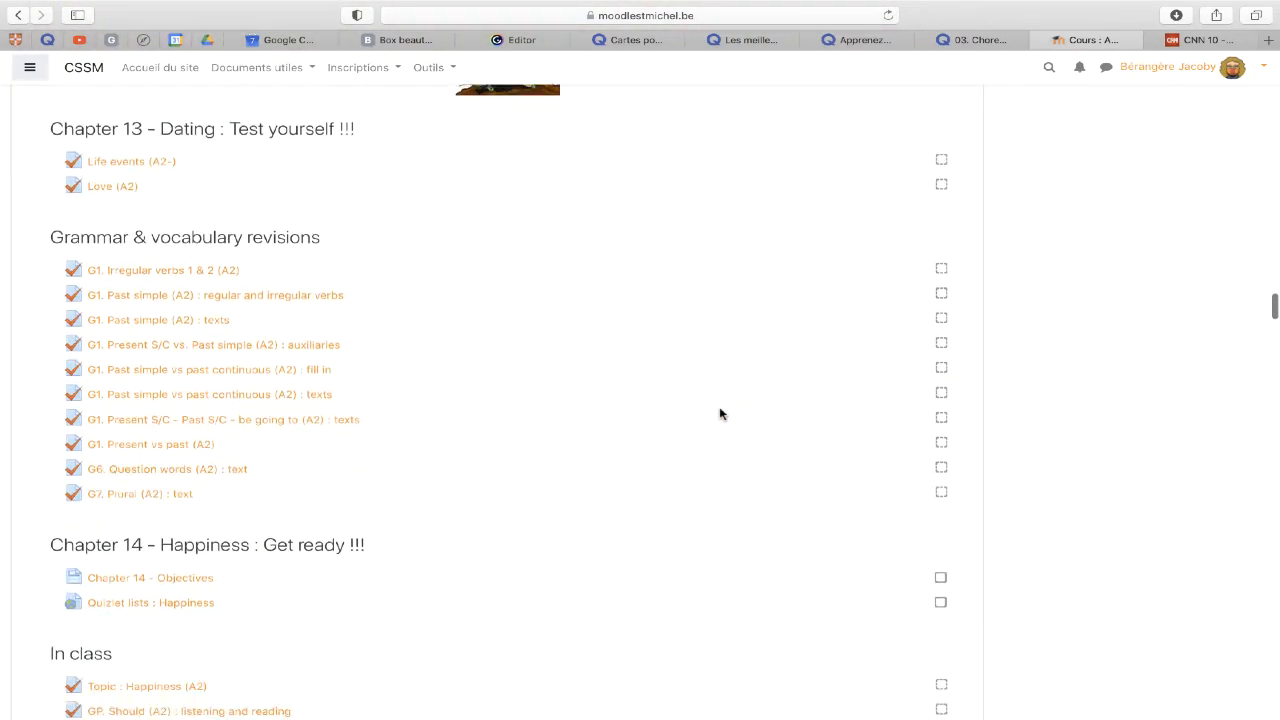
scroll(720, 413, "down", 15)
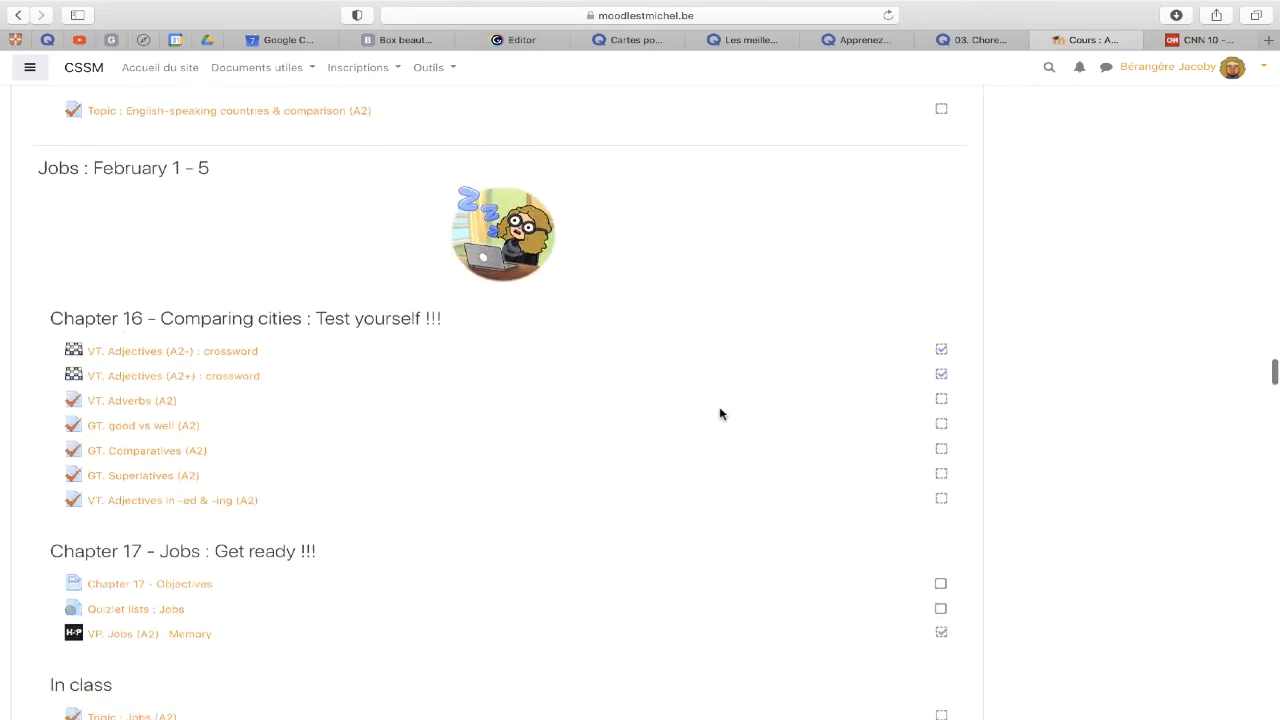
scroll(720, 413, "down", 15)
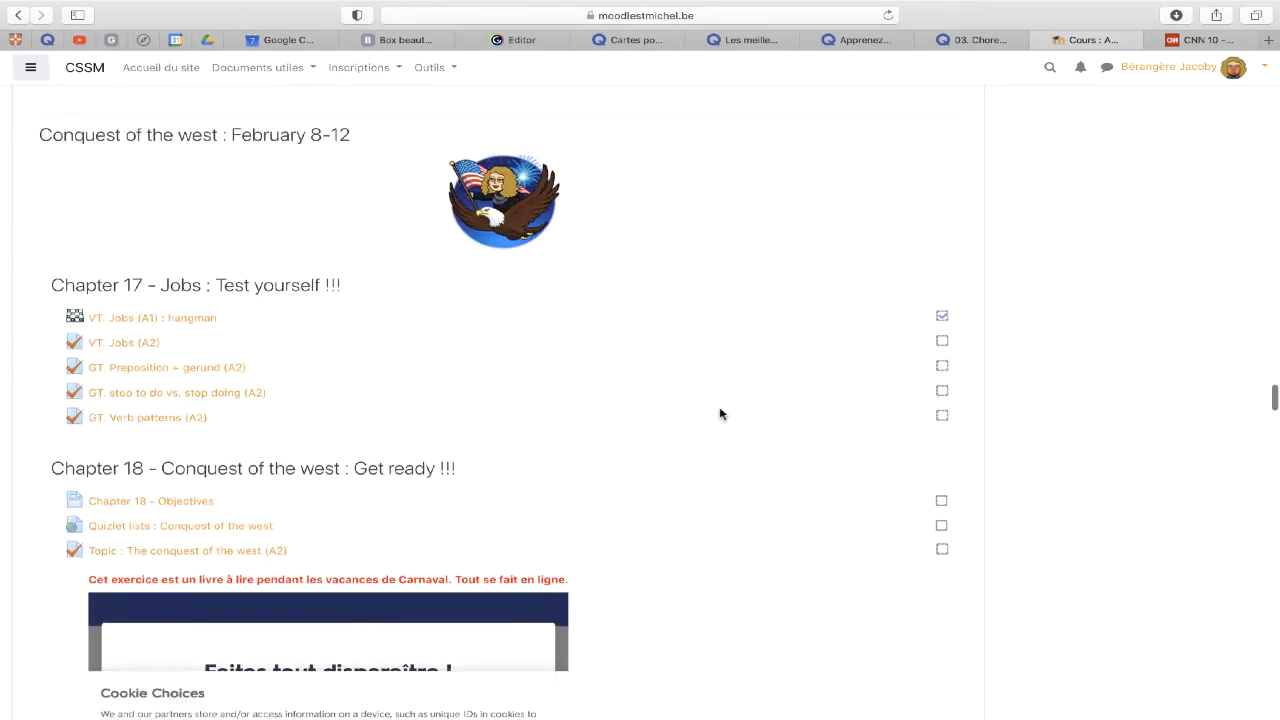
scroll(720, 413, "up", 20)
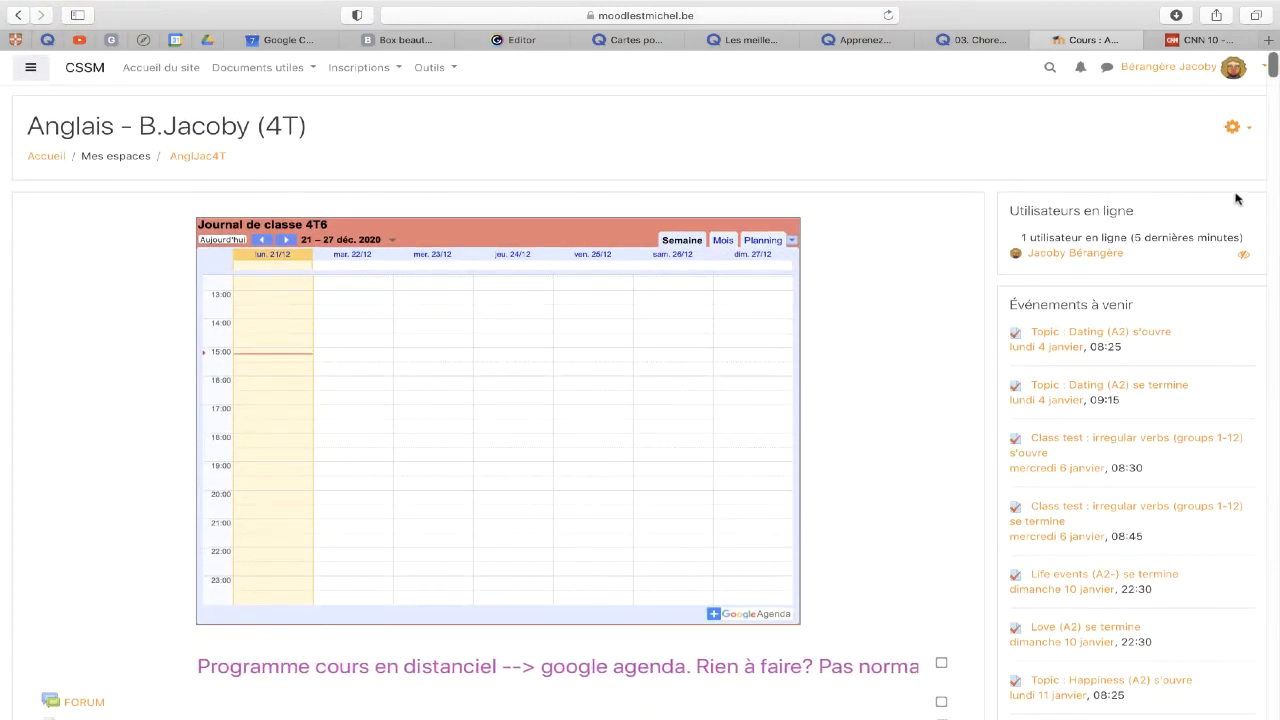
left_click(1240, 128)
left_click(1118, 174)
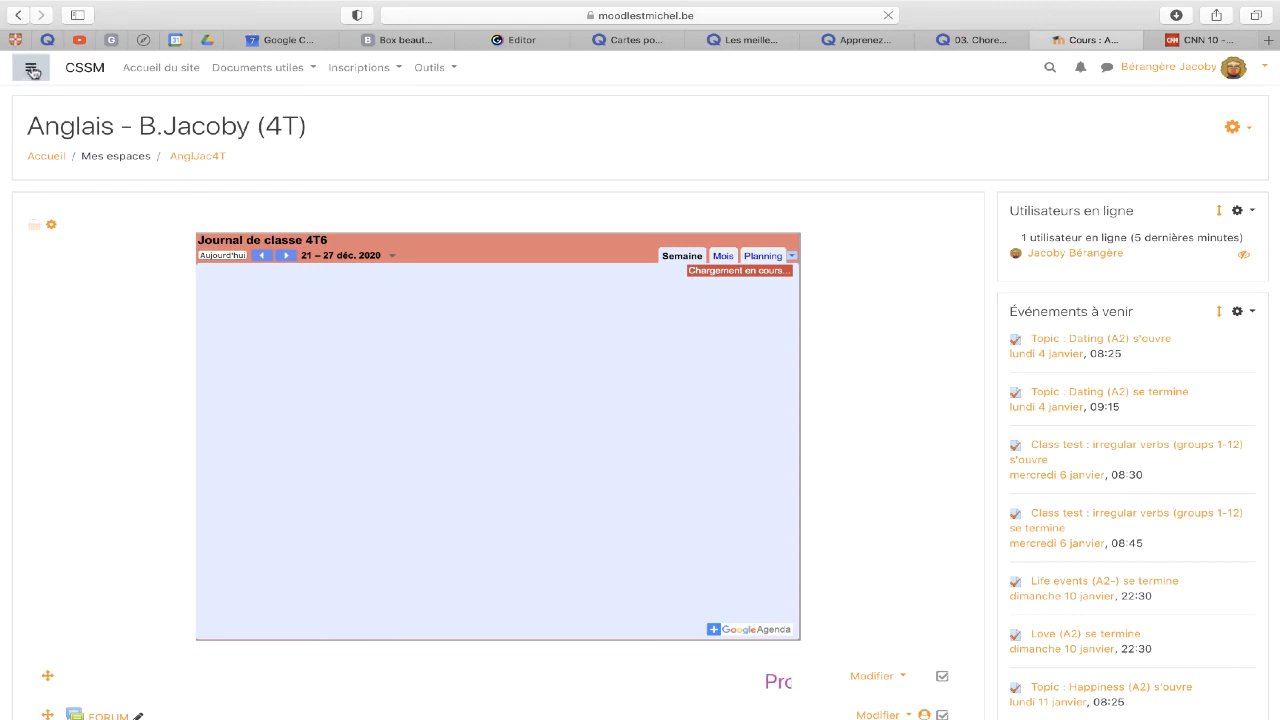
Show the course navigation drawer and go to the section "Conquest of the west : February 8-12" in editing mode
left_click(26, 72)
scroll(95, 438, "down", 5)
scroll(93, 437, "down", 10)
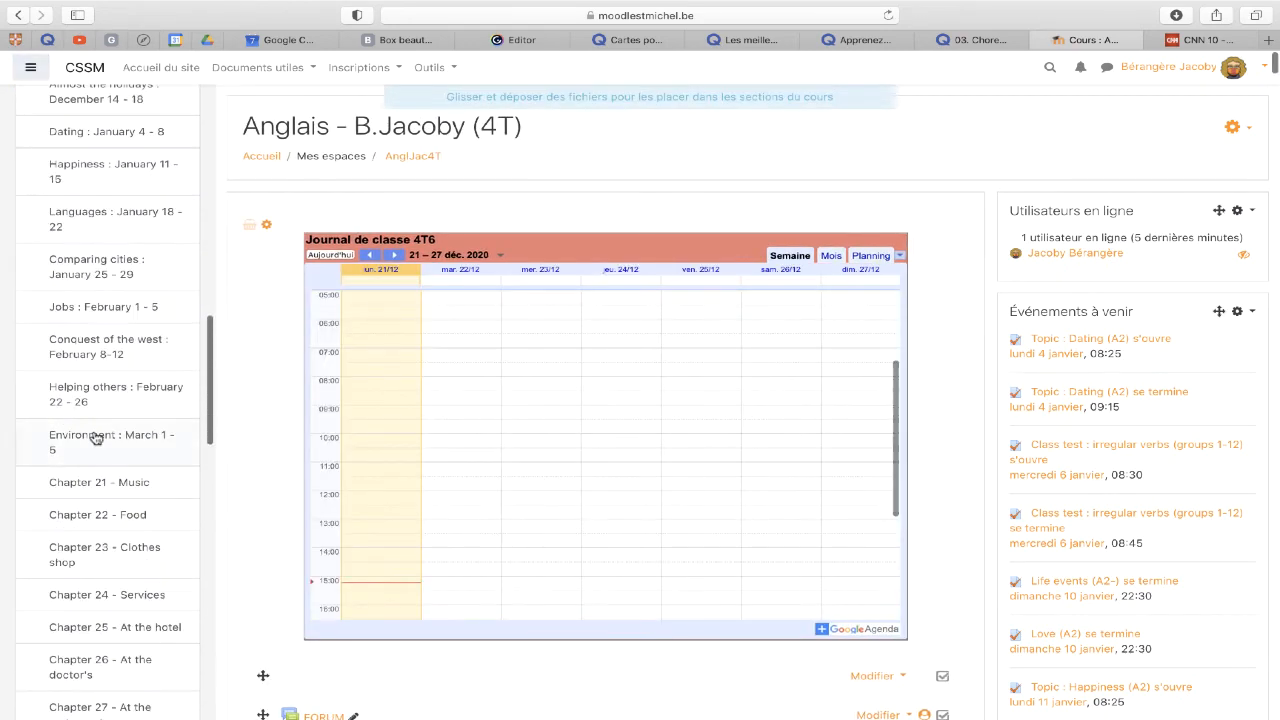
left_click(105, 320)
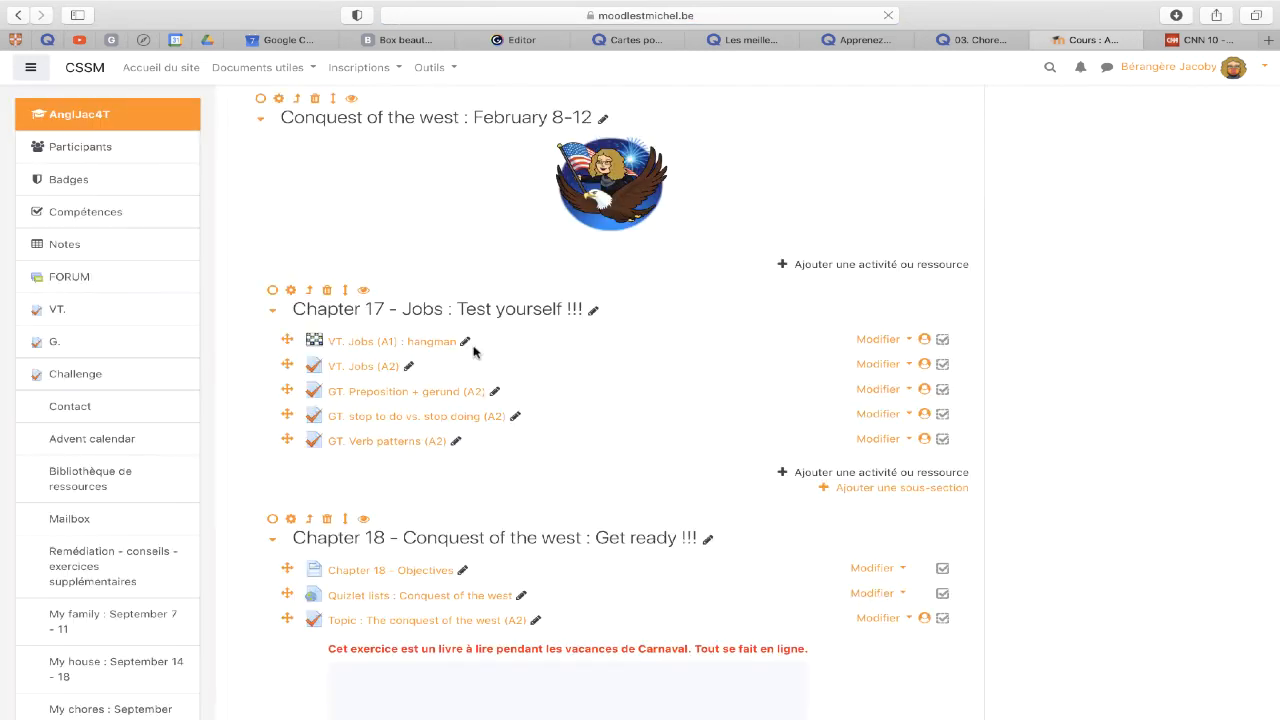
Open the settings of the test "Topic : The conquest of the west (A2)" and disable displaying its description on the course page
scroll(857, 372, "down", 4)
scroll(859, 372, "up", 3)
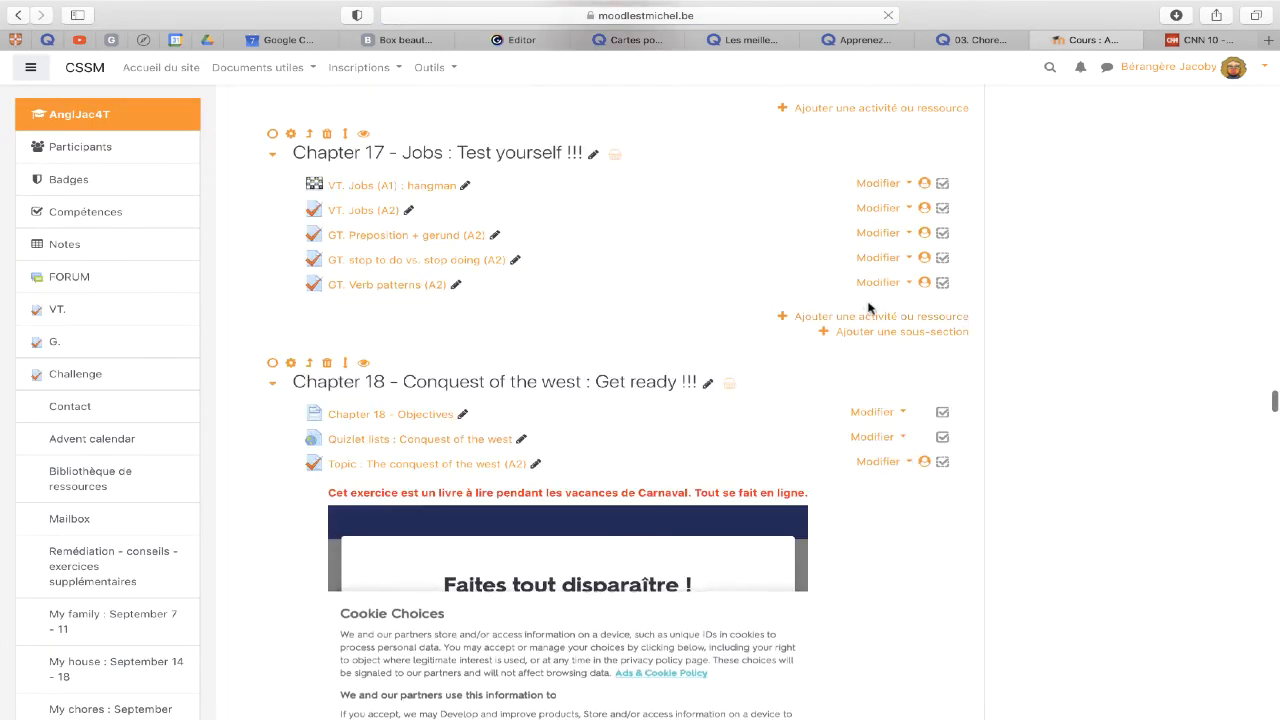
left_click(869, 464)
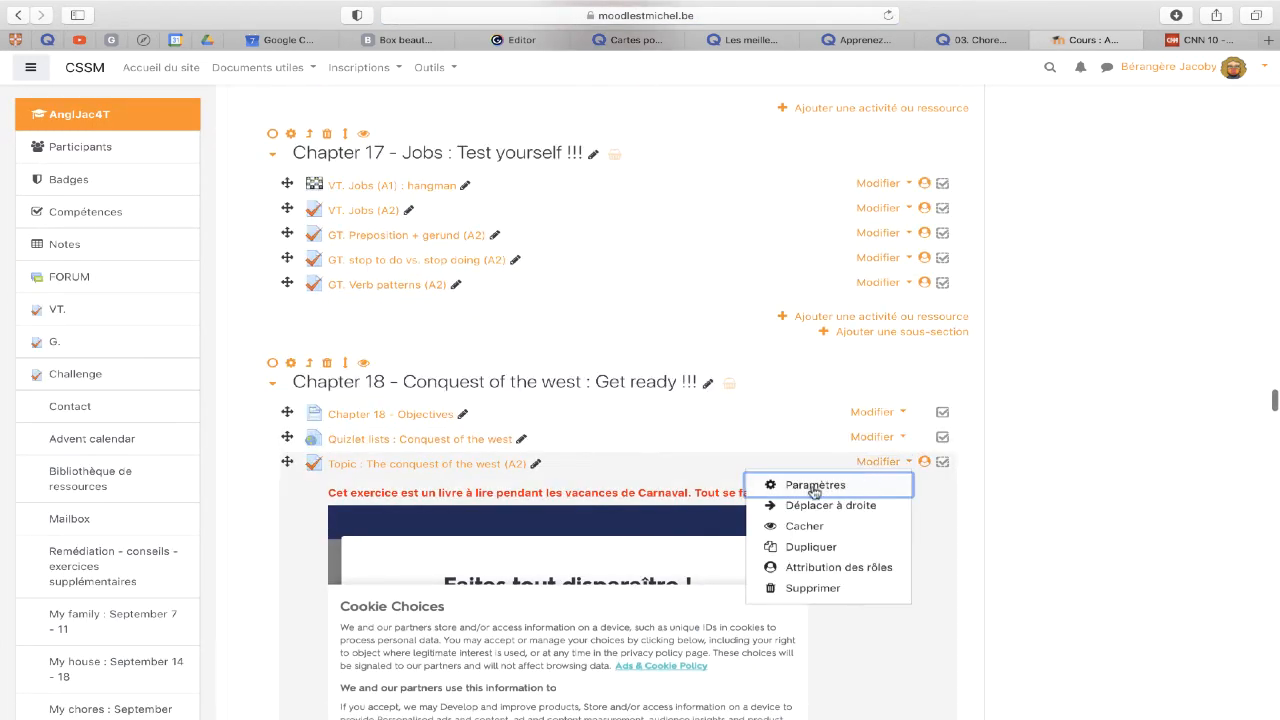
left_click(812, 490)
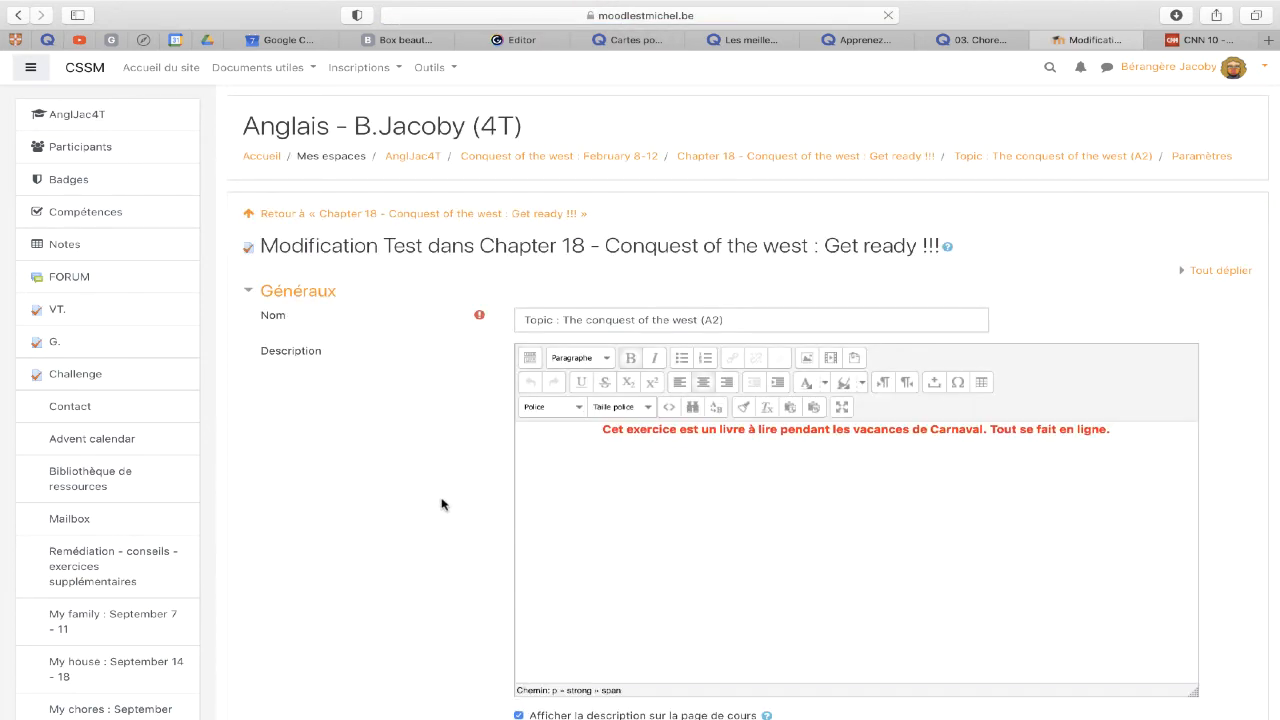
scroll(443, 503, "down", 3)
left_click(518, 519)
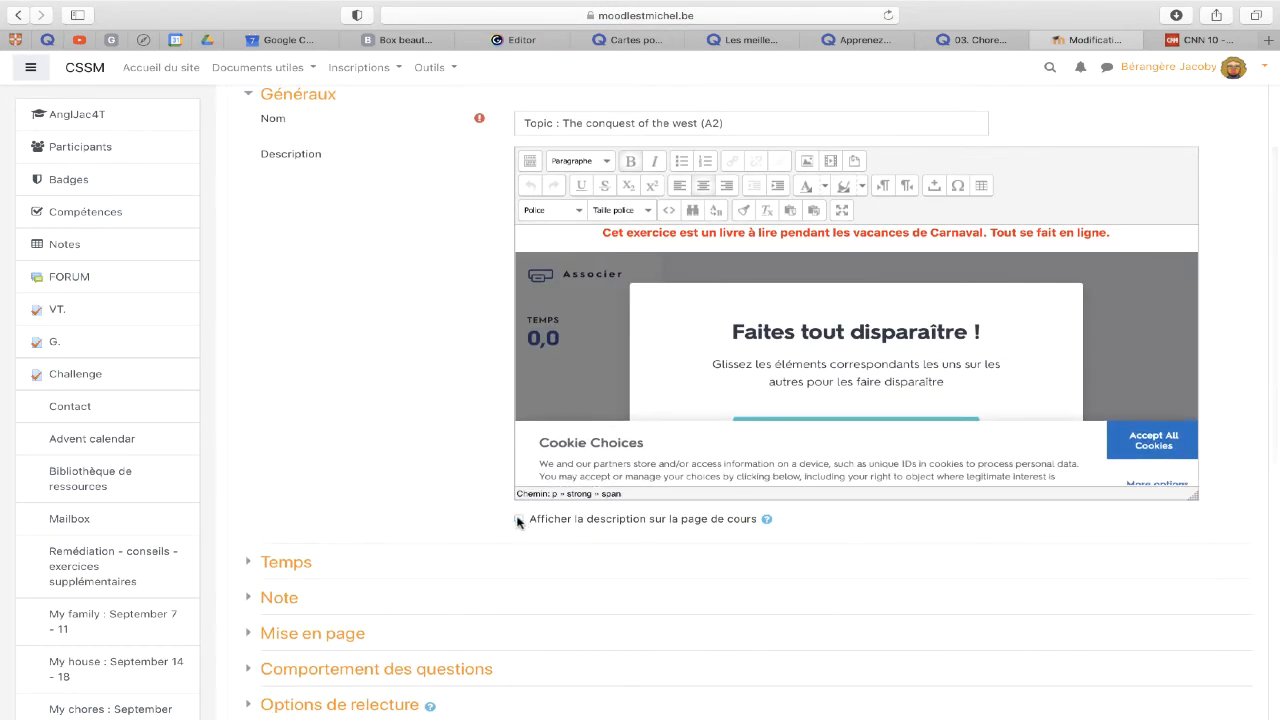
Rename the test as "Topic : The conquest of the west (A2) (livre A LIRE!!!!)"
scroll(256, 424, "up", 2)
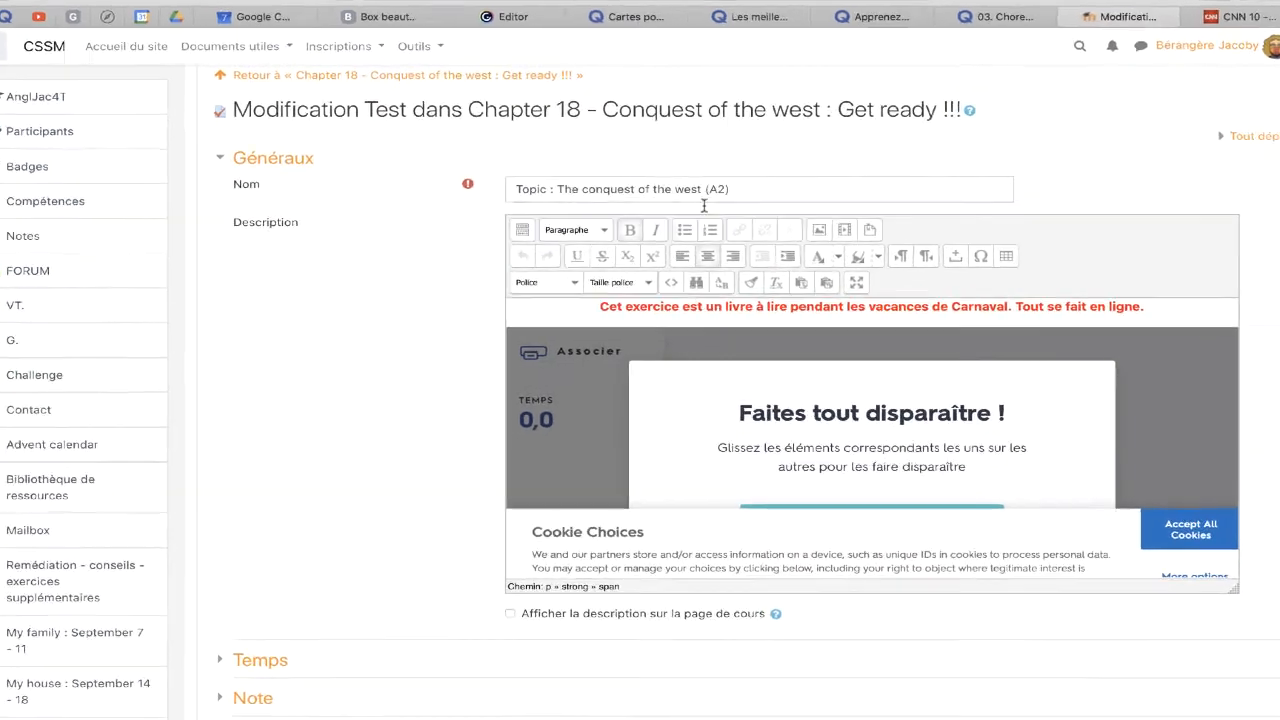
left_click(735, 200)
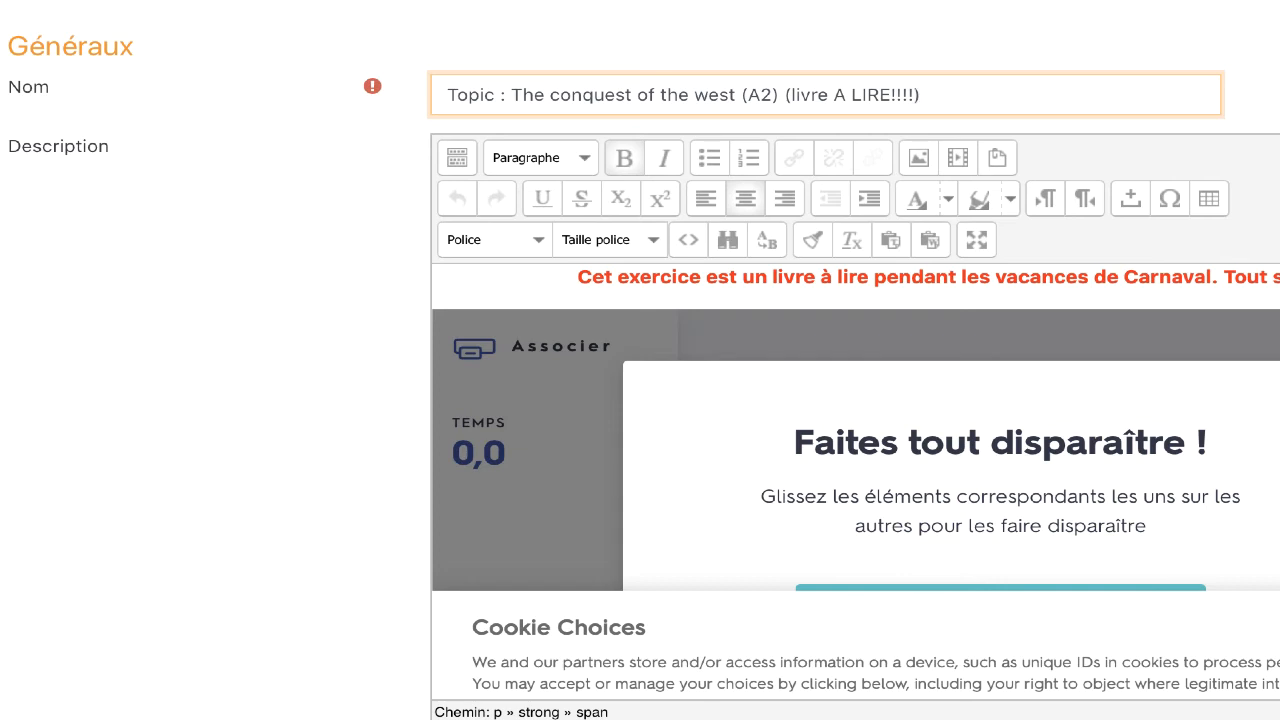
Add this line above the embedded game: "Je te conseille de réaliser l'exercice ci-dessous plusieurs fois pour faire connaissance avec le vocabulaire avant de lire le livre."
left_click(1270, 278)
key("Return")
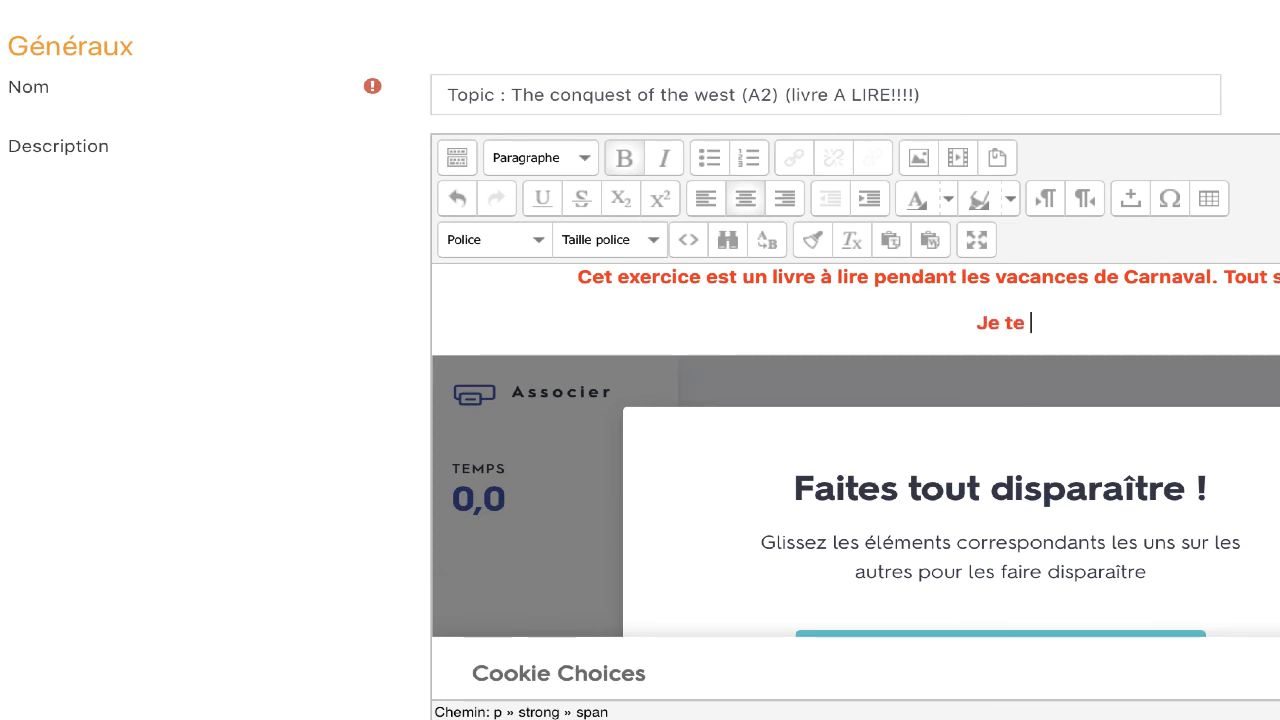
type("Je te coneil")
key("BackSpace")
type("sei")
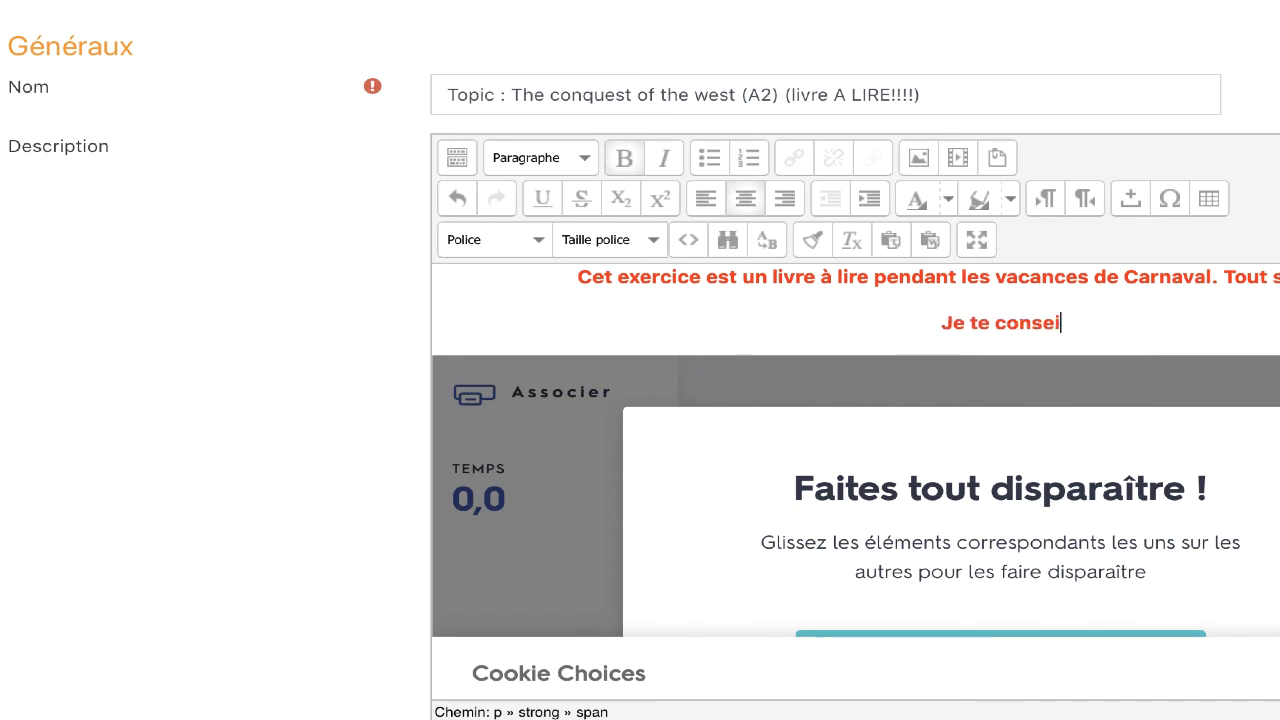
type("lle de réalis")
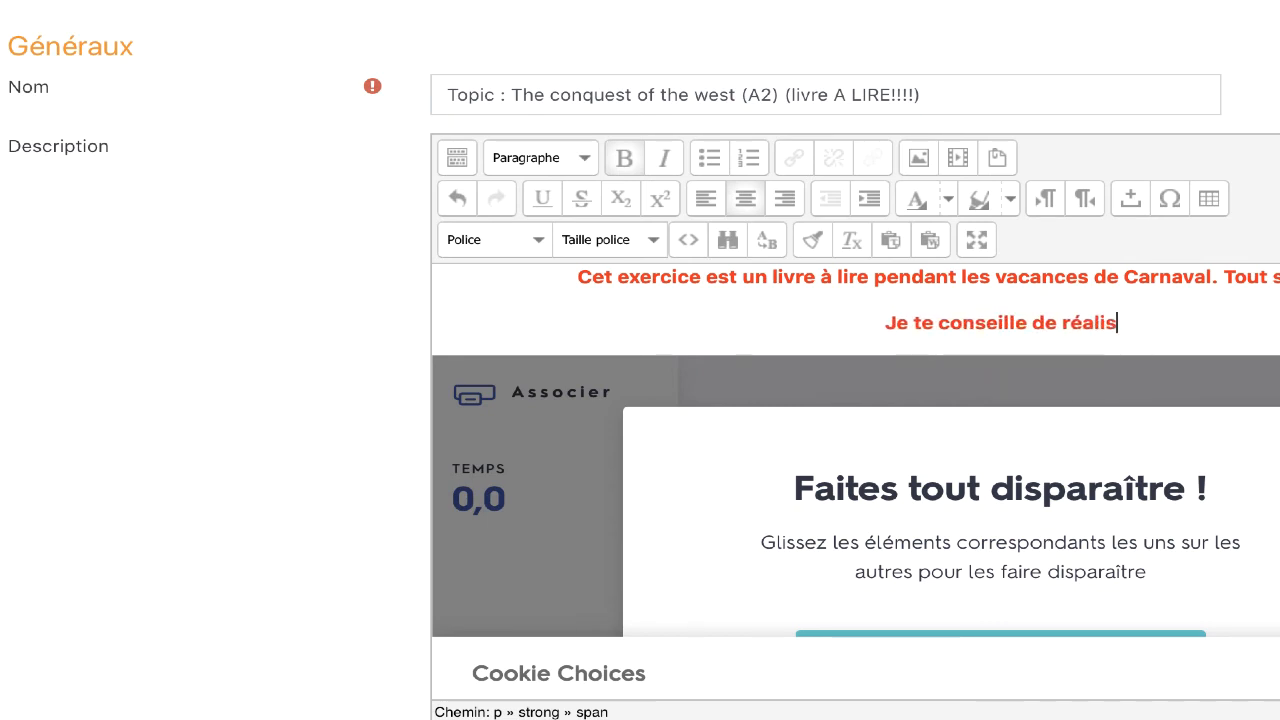
type("er l'exercice ")
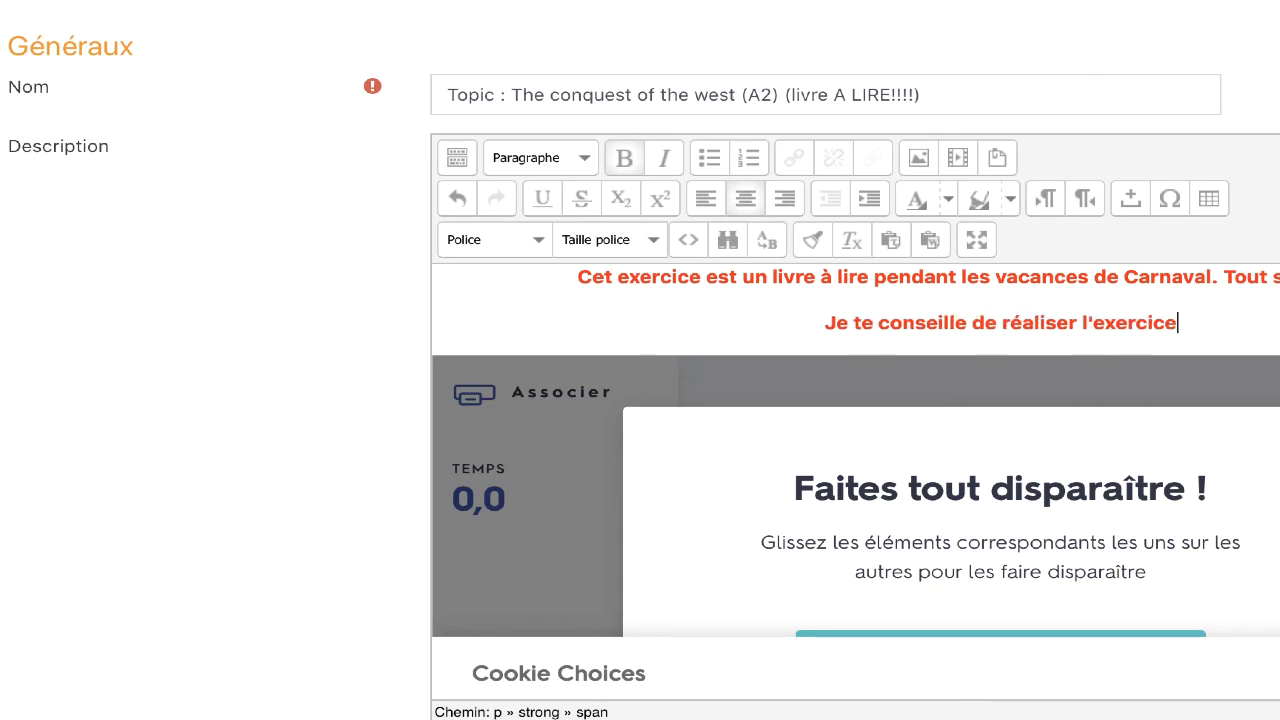
type("ci-des")
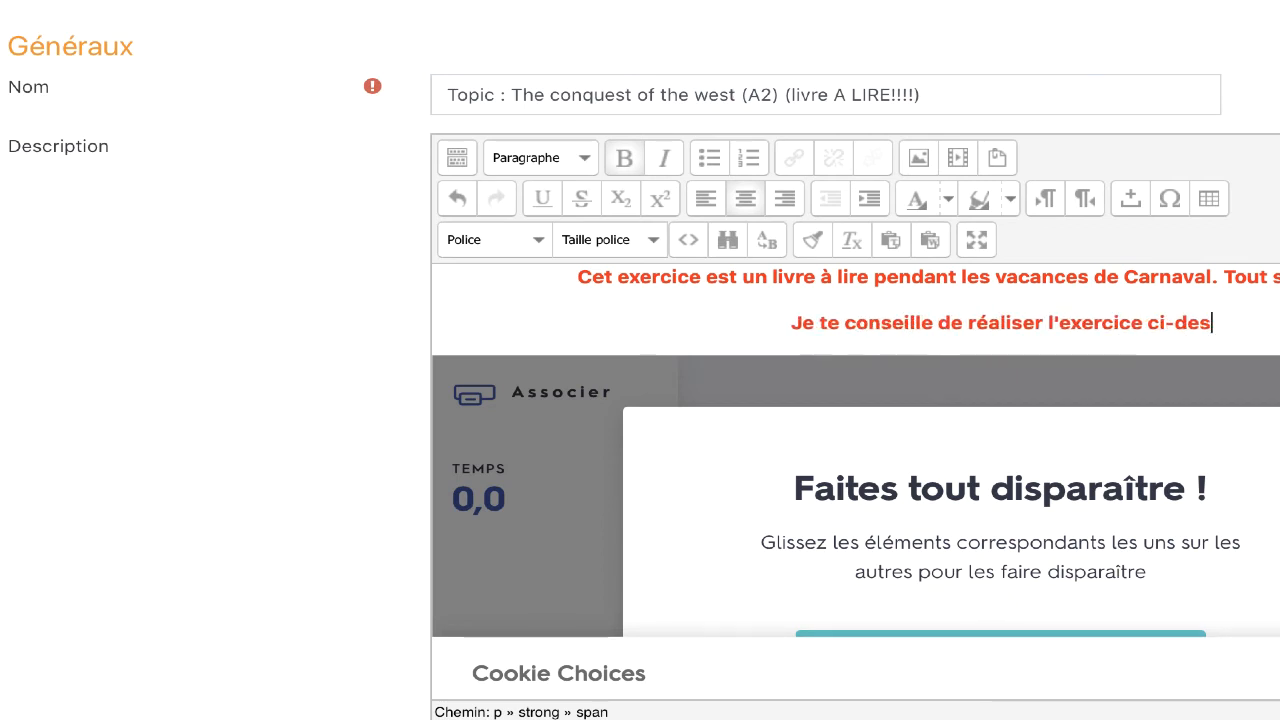
type("sous plusieurs fois")
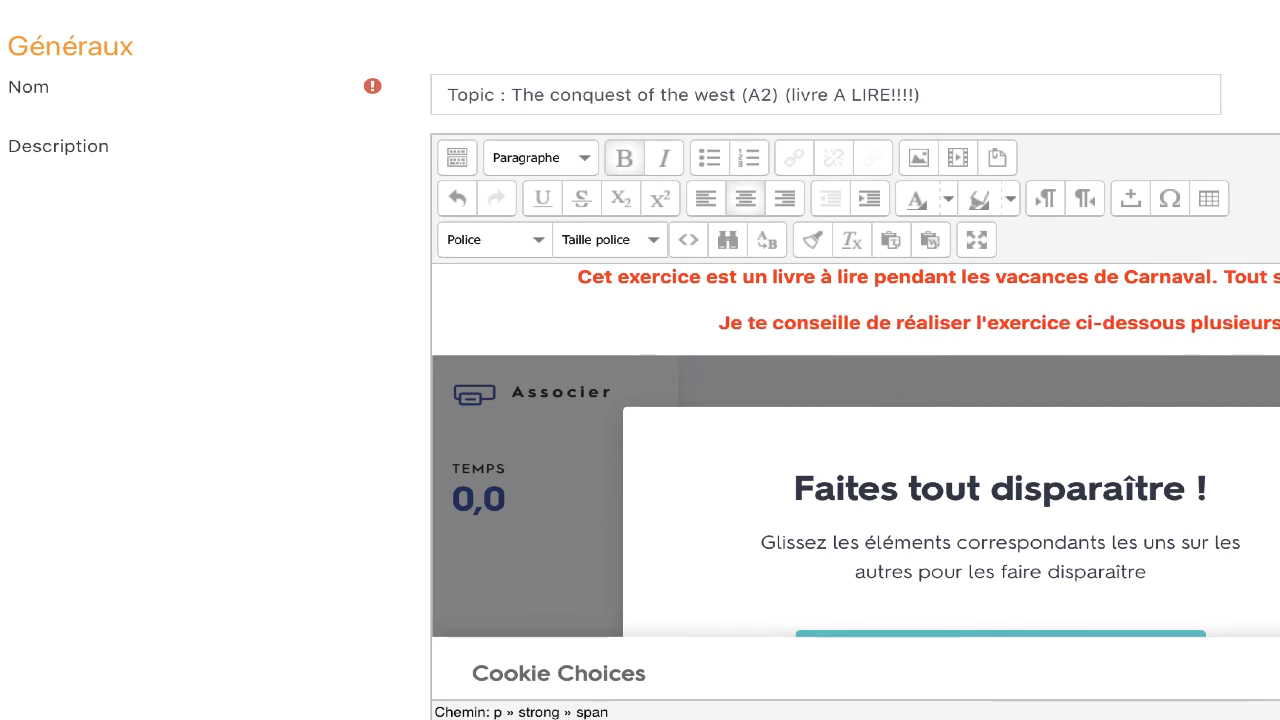
type(" pour faire dispa")
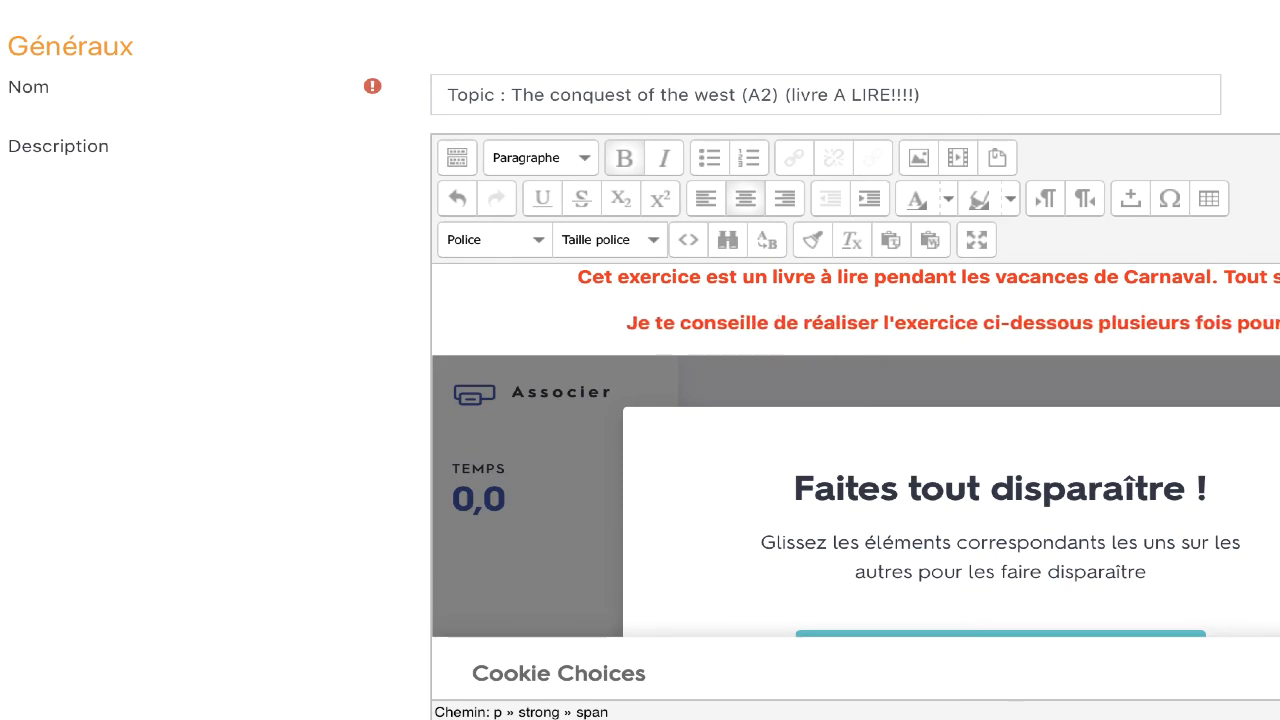
type("issance avec l")
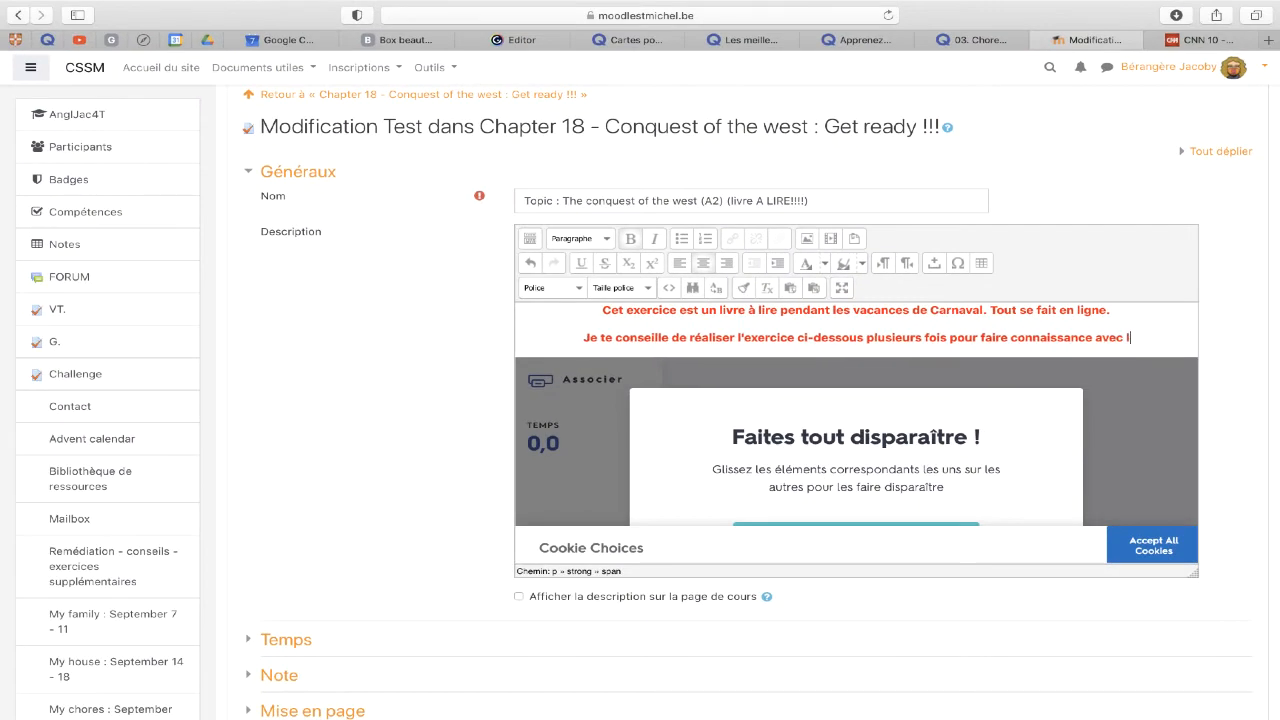
type("e vocabulaire ")
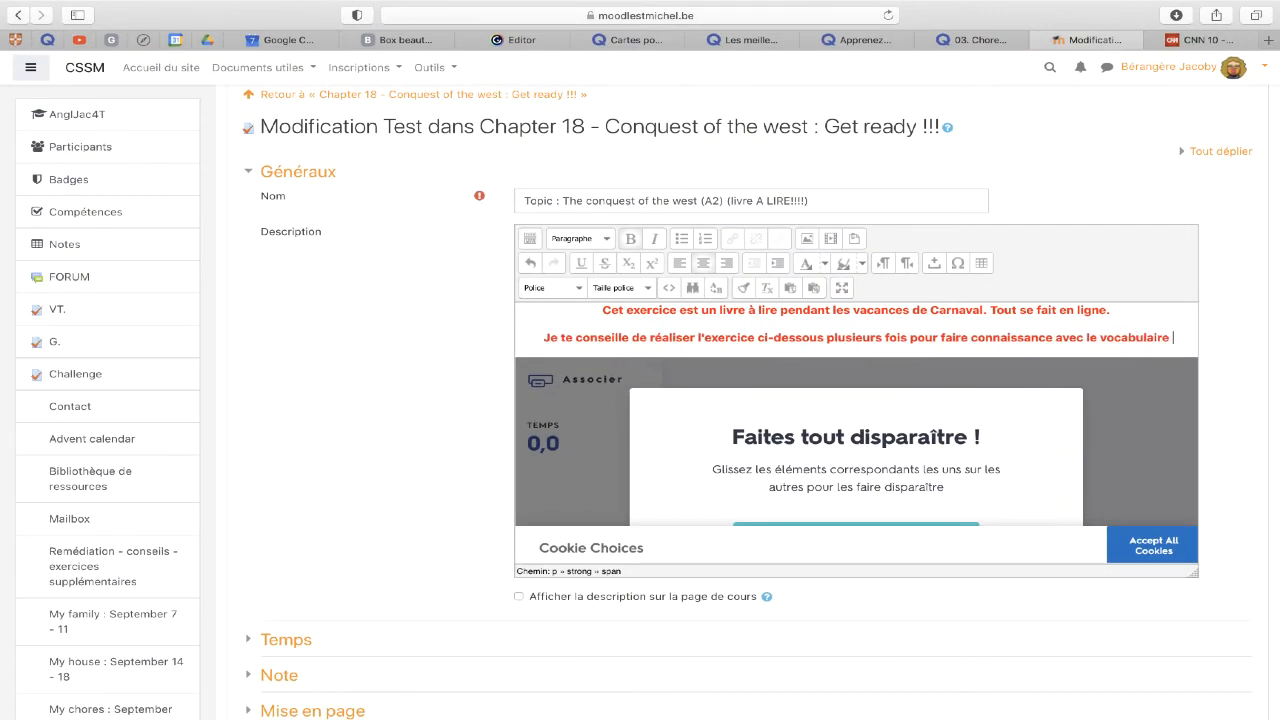
type("avant de lir")
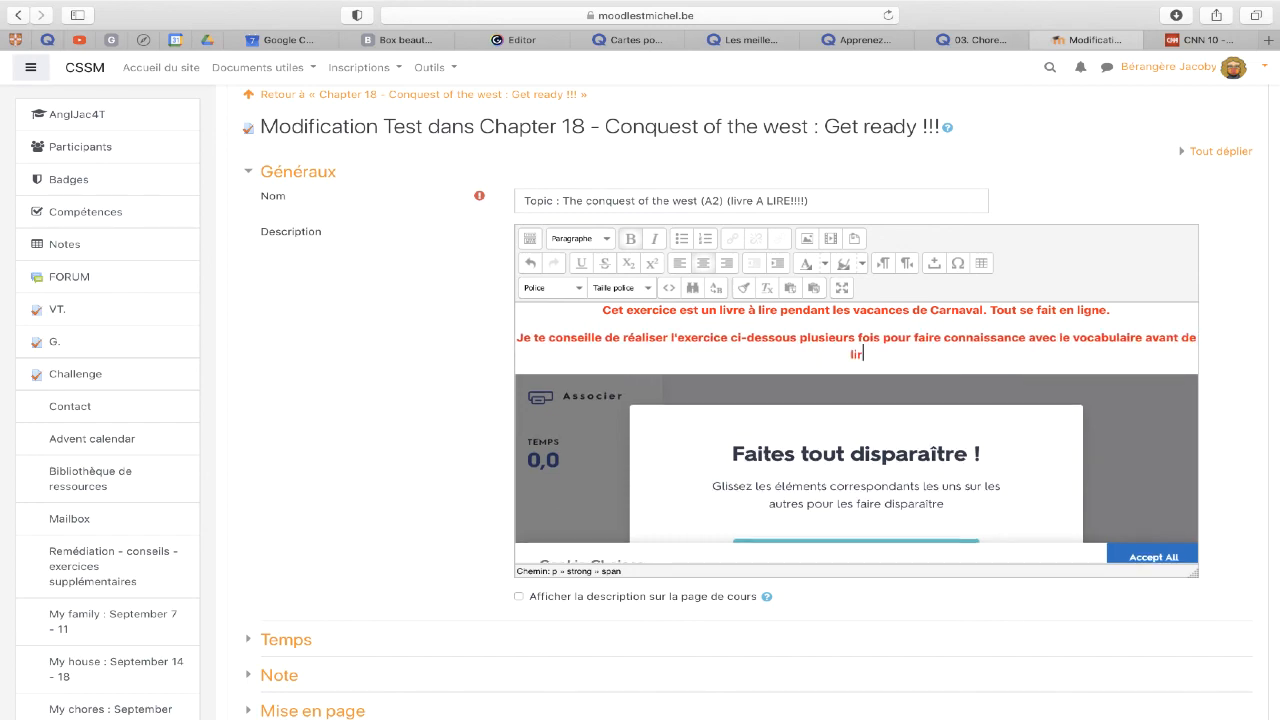
type("e le livre.")
Save the test settings, display the test and reload its page
scroll(484, 567, "down", 10)
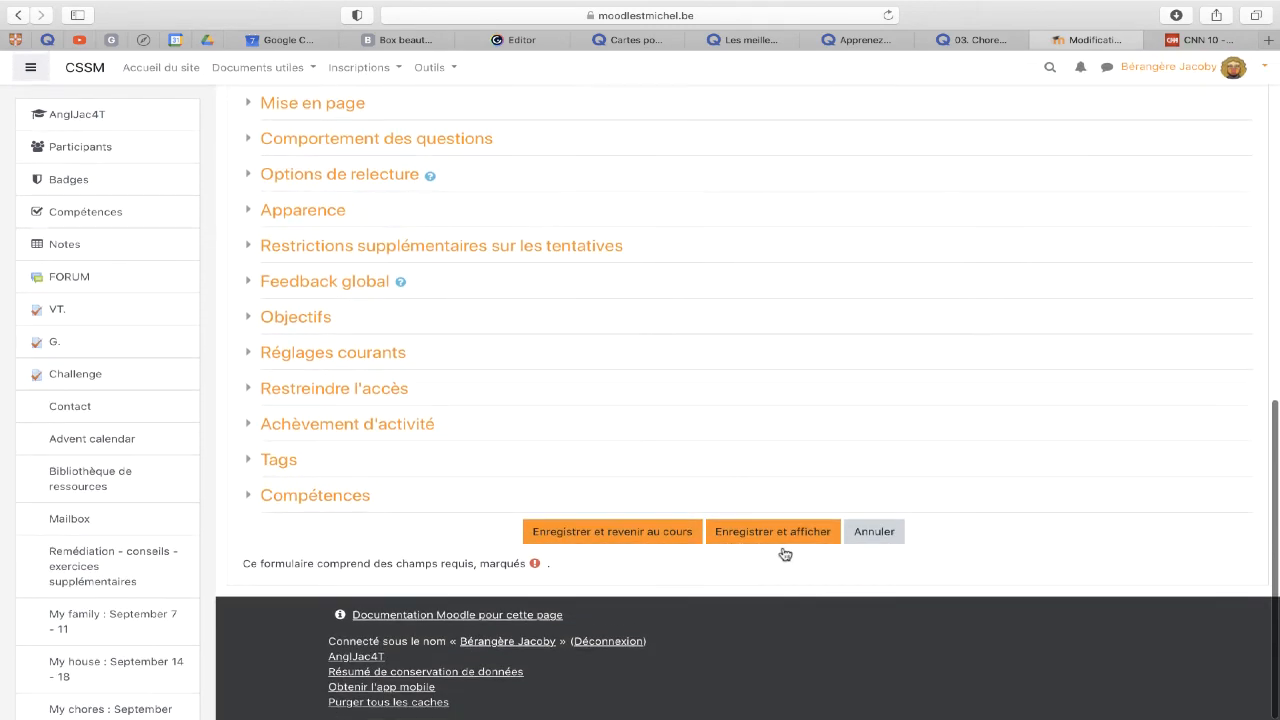
left_click(785, 535)
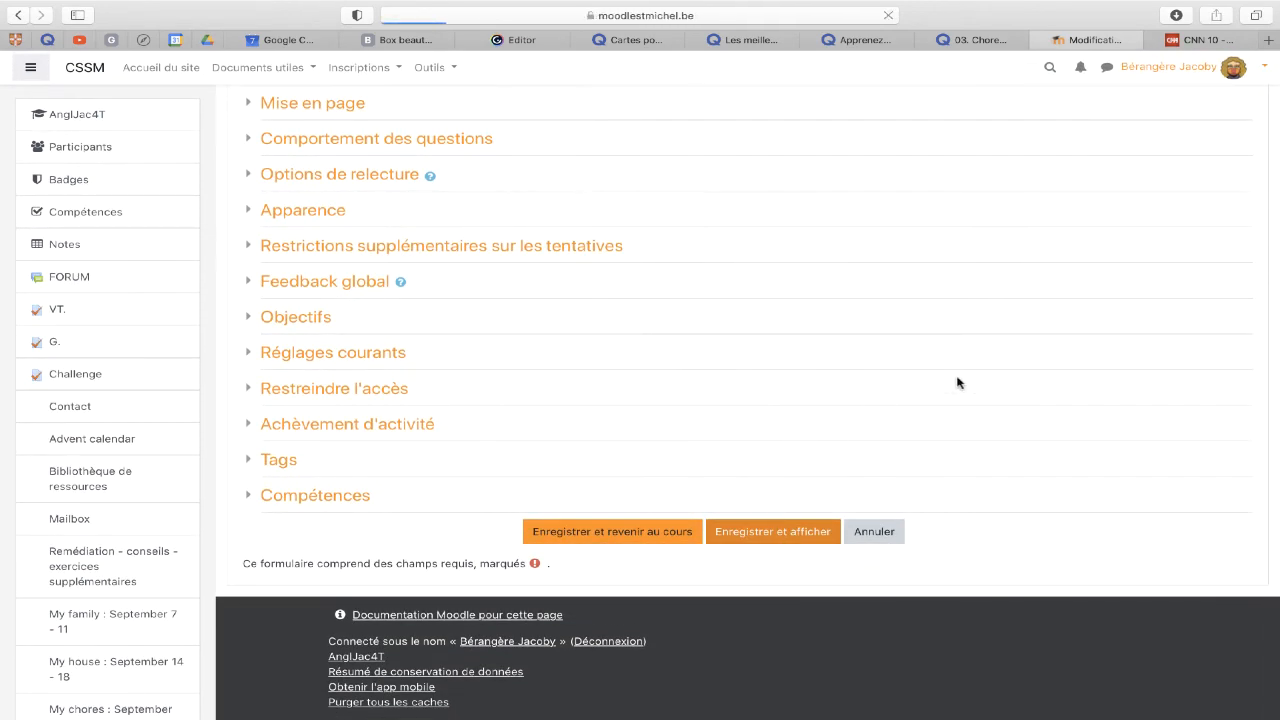
left_click(780, 13)
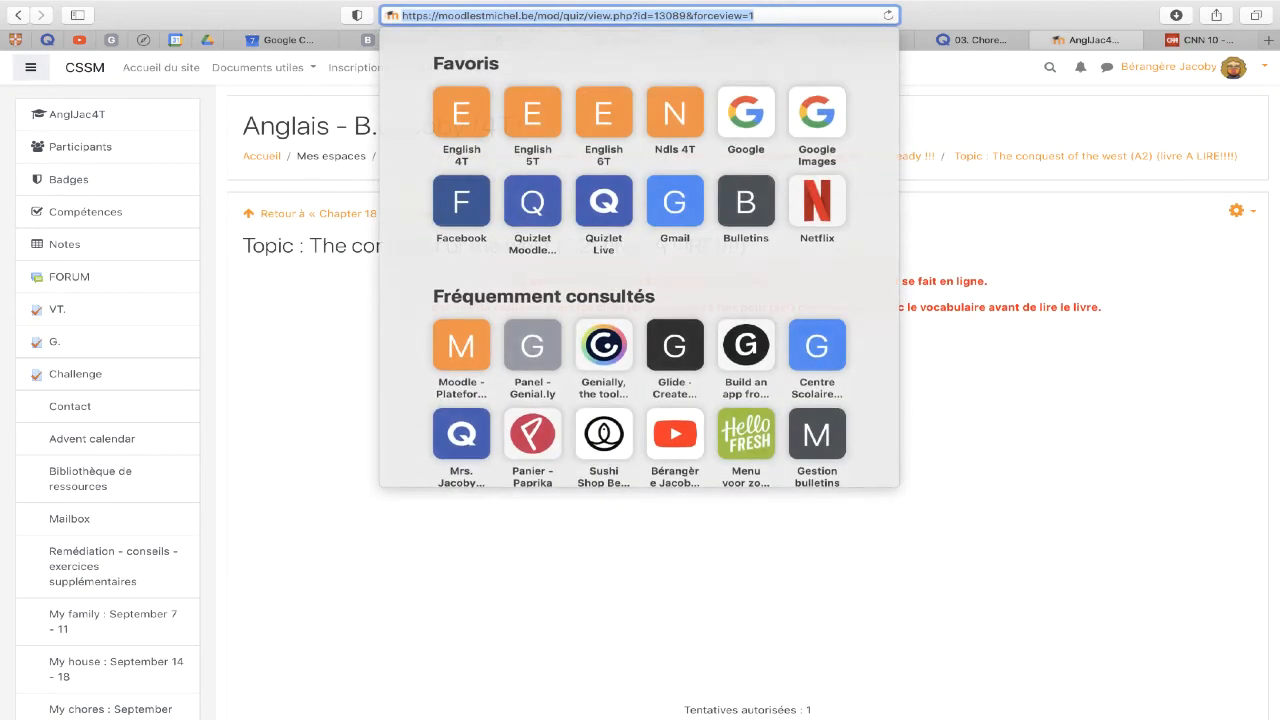
key("Return")
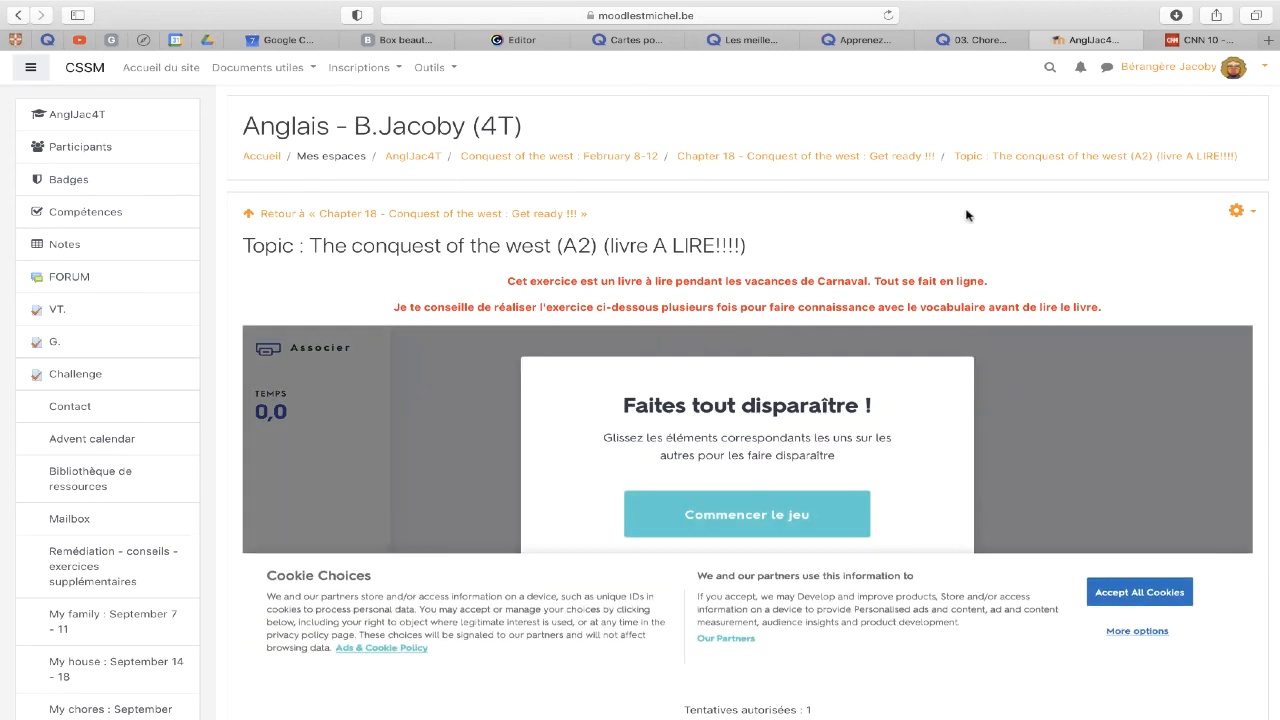
Accept all cookies in the embedded Associer game and view the test page with its description
scroll(1004, 195, "down", 3)
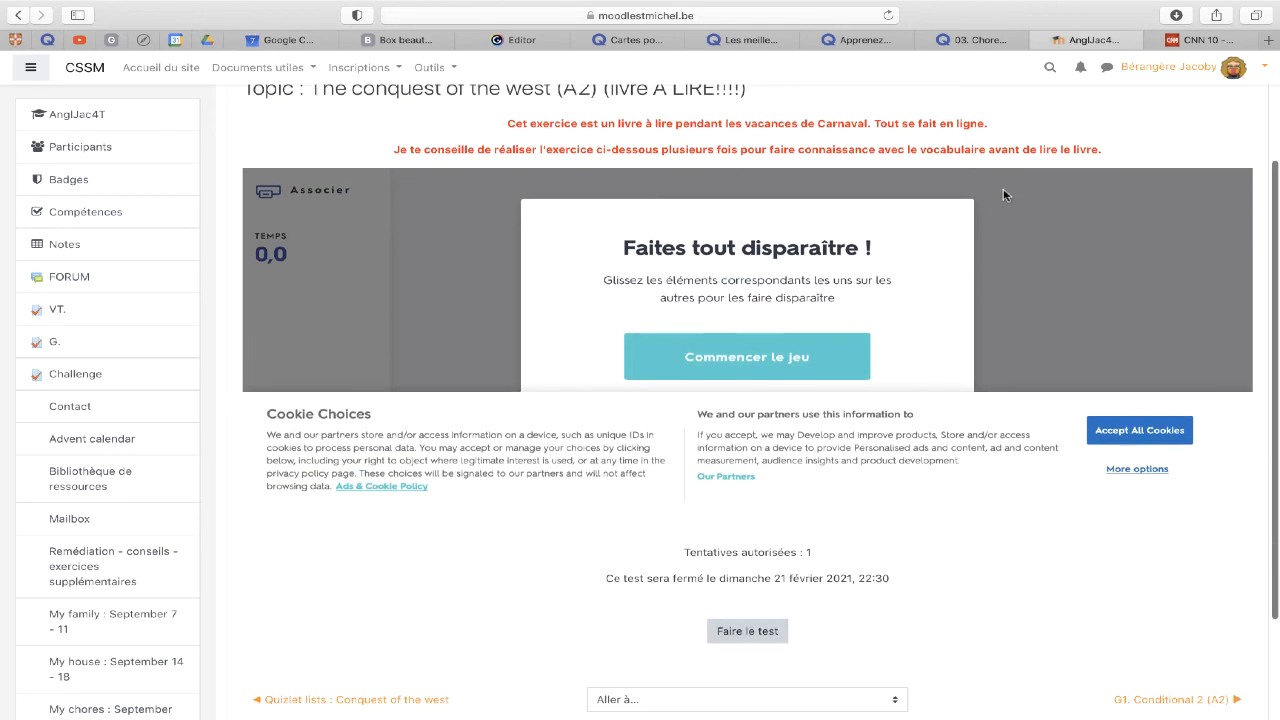
left_click(1148, 434)
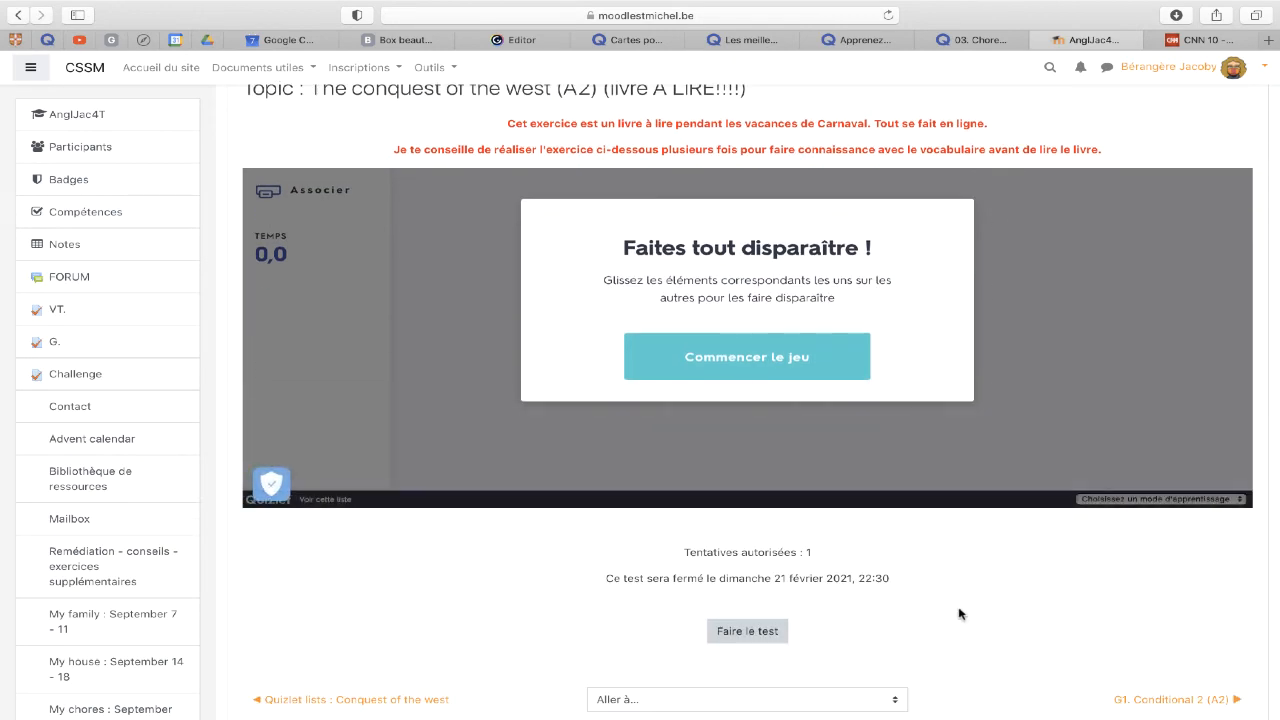
scroll(958, 613, "up", 1)
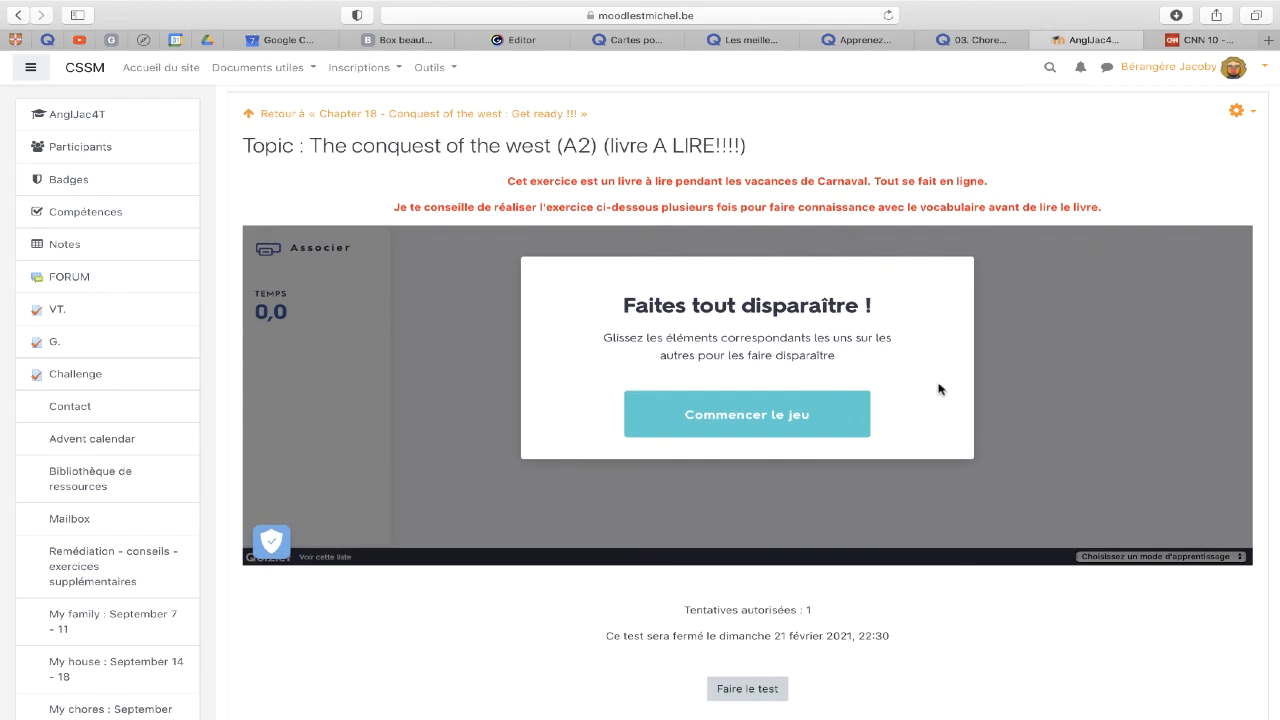